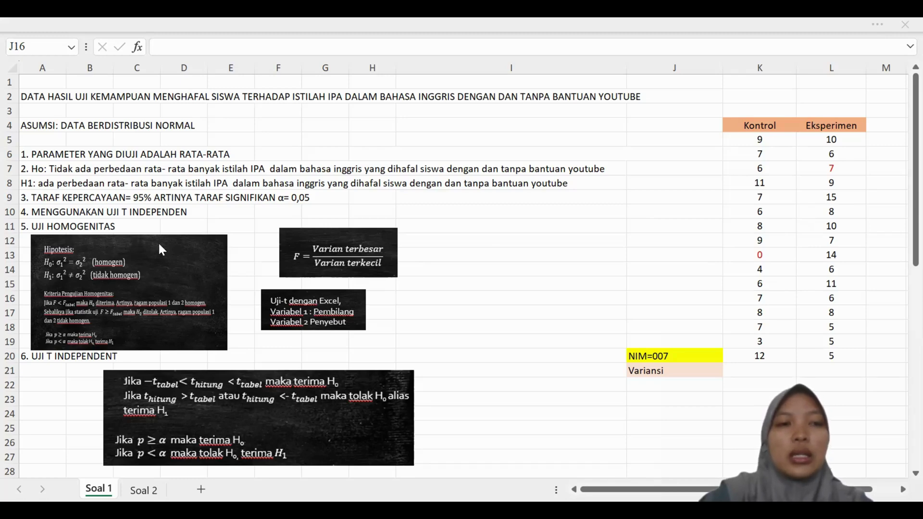
# Calculate the sample variance of the Kontrol data in K21 with =VAR.S(K5:K20) and fill the formula across to L21.
pyautogui.click(758, 366)
pyautogui.click(759, 366)
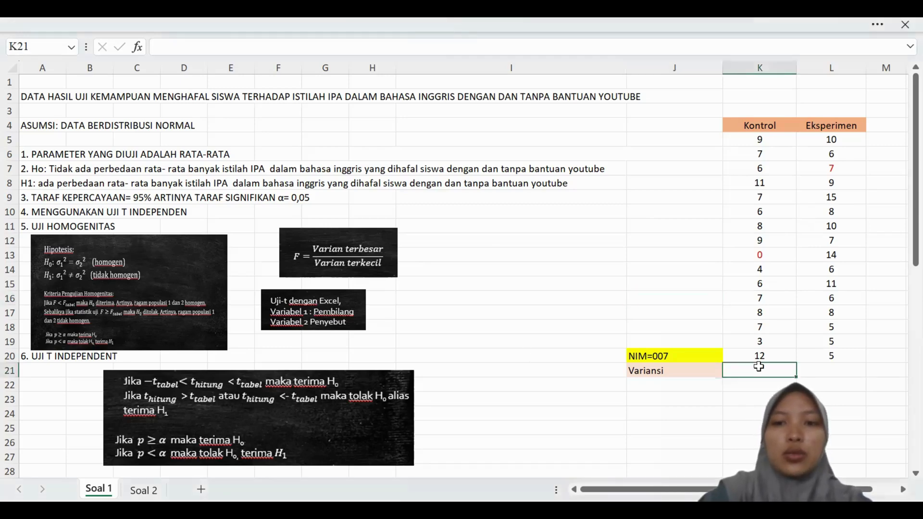
pyautogui.write('=')
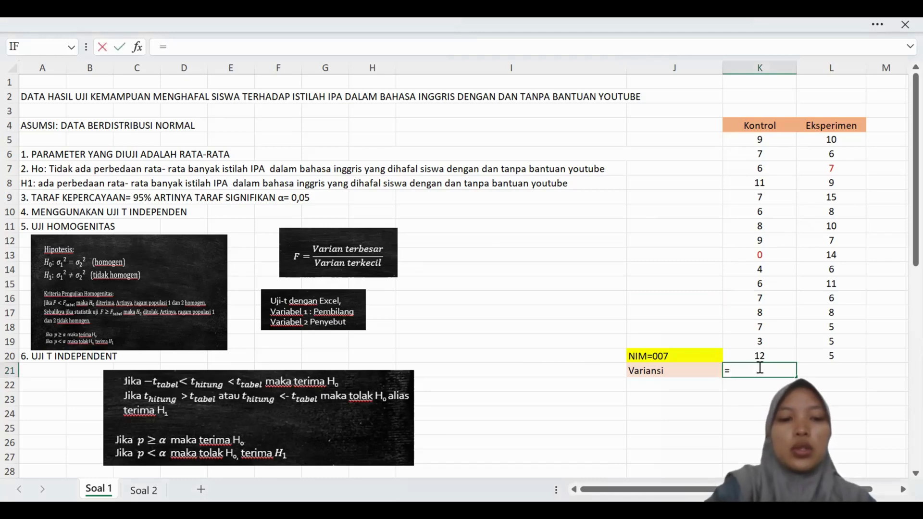
pyautogui.write('var')
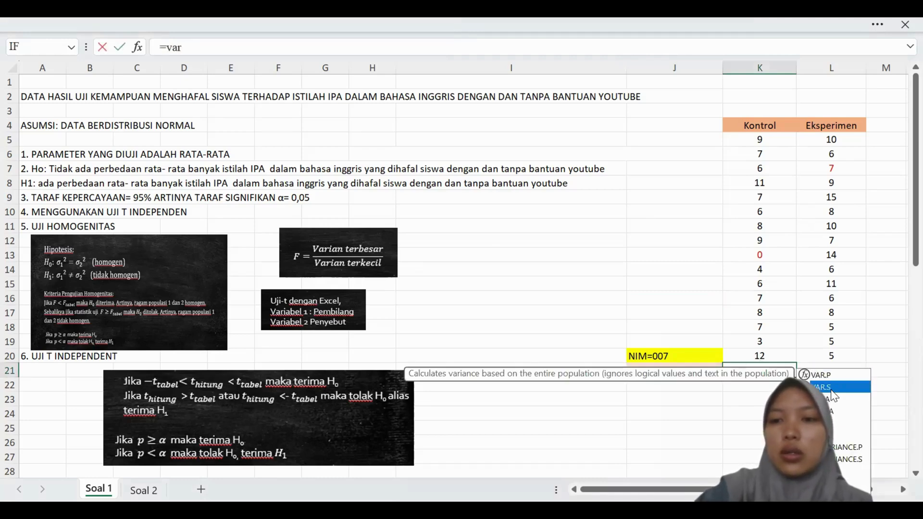
pyautogui.doubleClick(831, 390)
pyautogui.moveTo(759, 139); pyautogui.dragTo(759, 353)
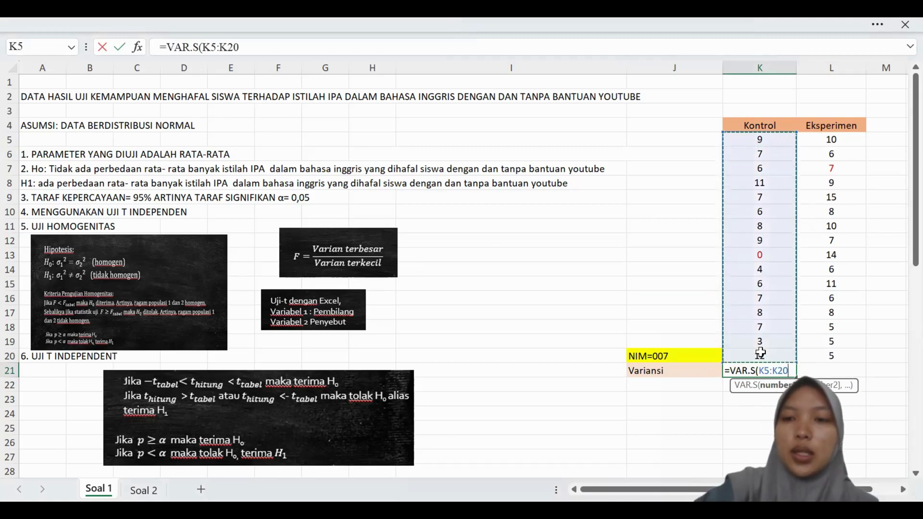
pyautogui.press('Return')
pyautogui.click(772, 370)
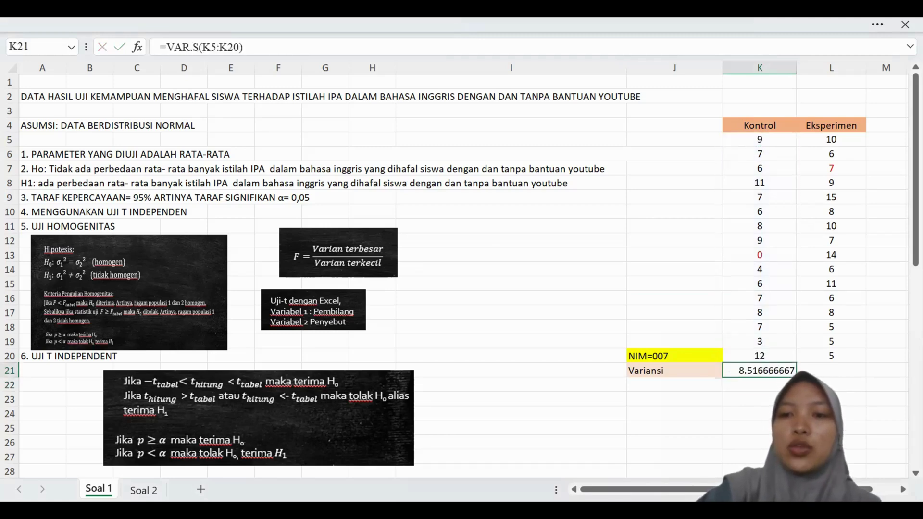
pyautogui.moveTo(796, 377); pyautogui.dragTo(839, 374)
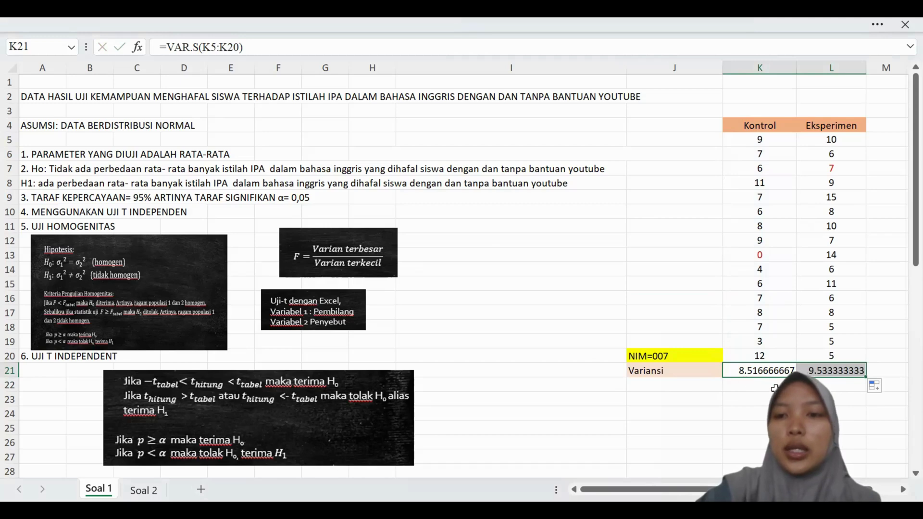
# Label the Eksperimen variance "variabel 1" in L22 and the Kontrol variance "variabel 2" in K22.
pyautogui.click(826, 383)
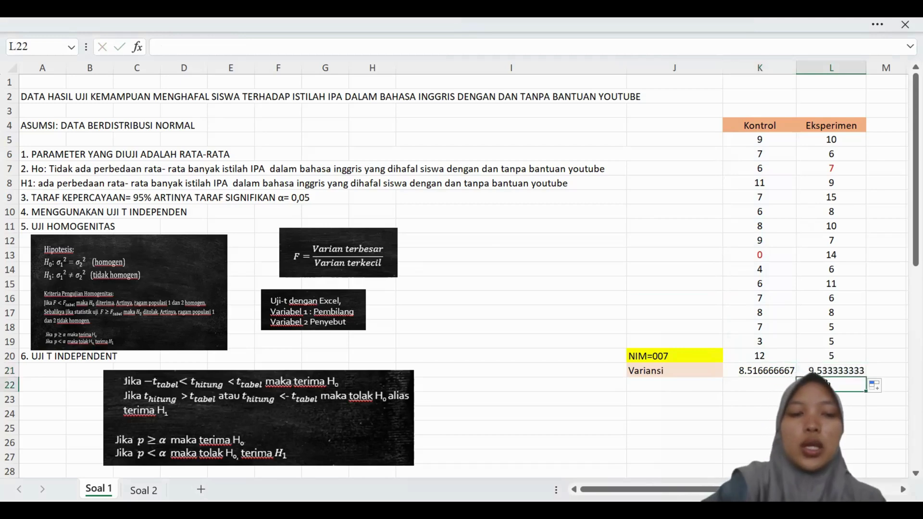
pyautogui.write('ariabek')
pyautogui.press('BackSpace')
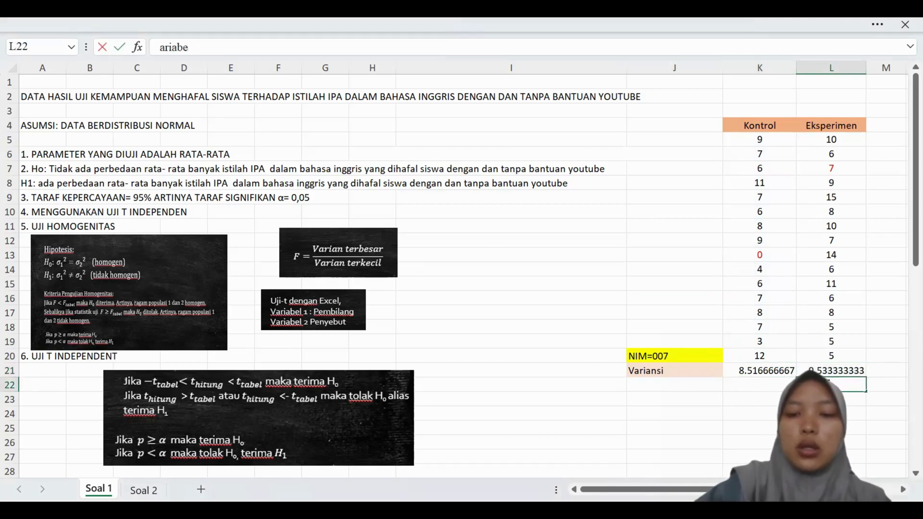
pyautogui.write('l 1')
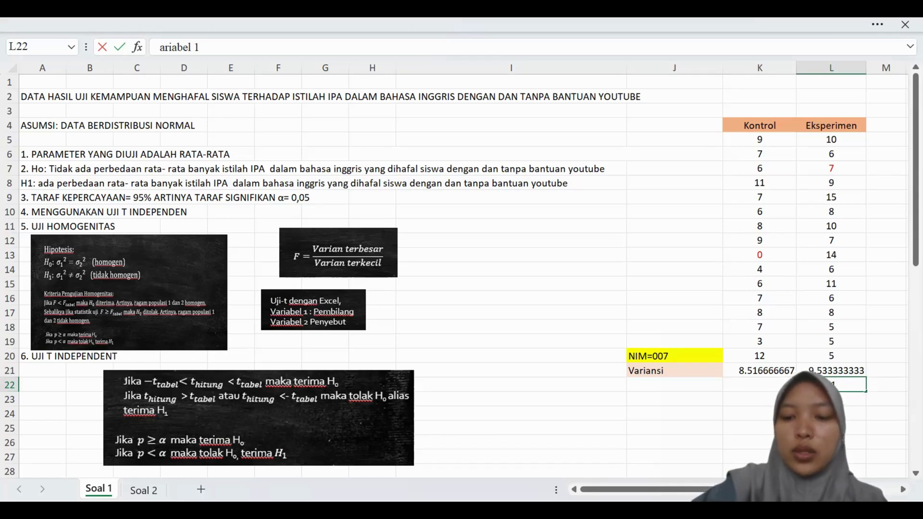
pyautogui.write('v')
pyautogui.click(777, 383)
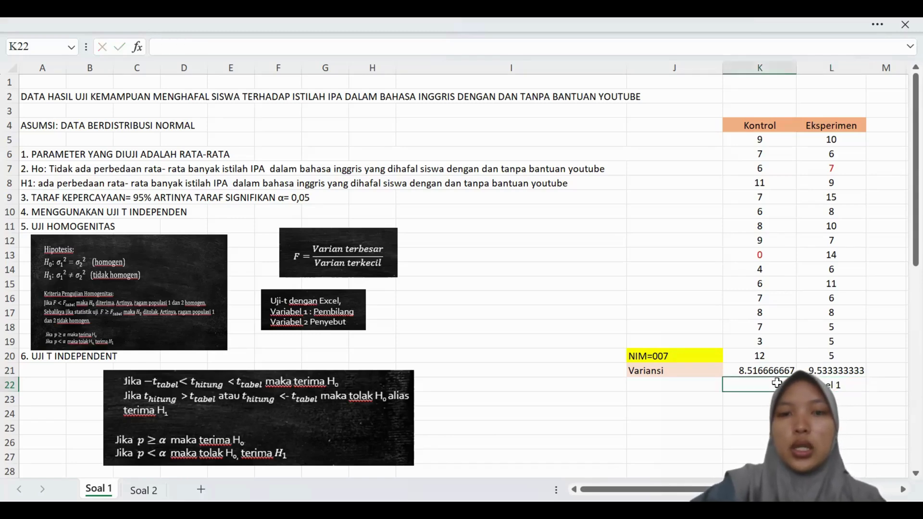
pyautogui.write('varia')
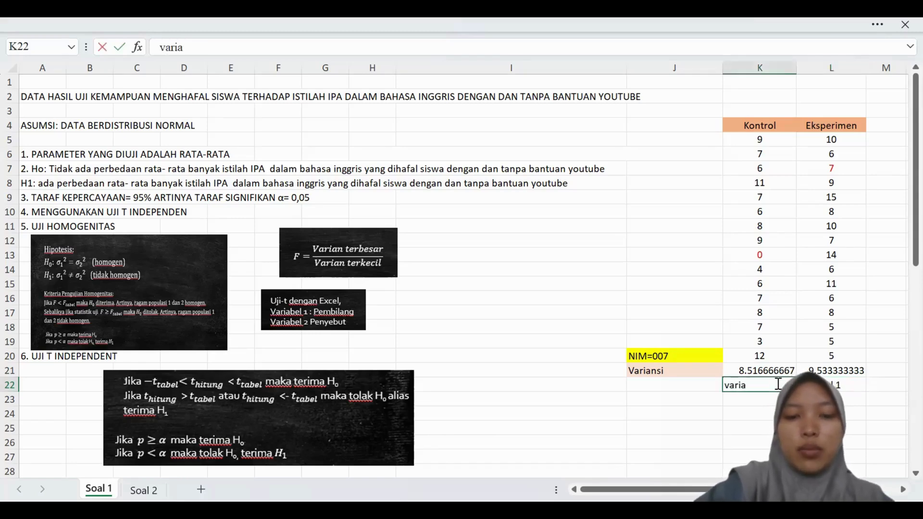
pyautogui.write('bel 2')
pyautogui.press('Return')
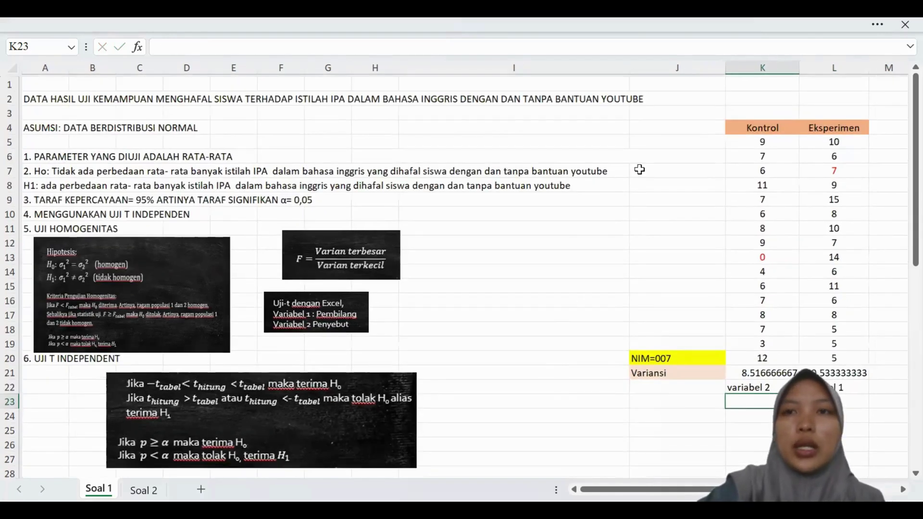
# Set up an F-Test Two-Sample for Variances with L4:L20 as variable 1, K4:K20 as variable 2, and labels included.
pyautogui.click(716, 27)
pyautogui.click(255, 63)
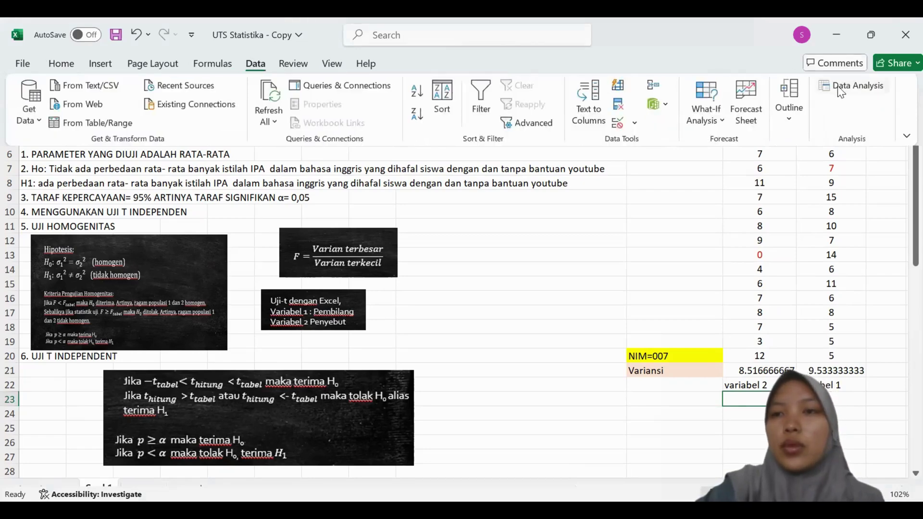
pyautogui.click(853, 87)
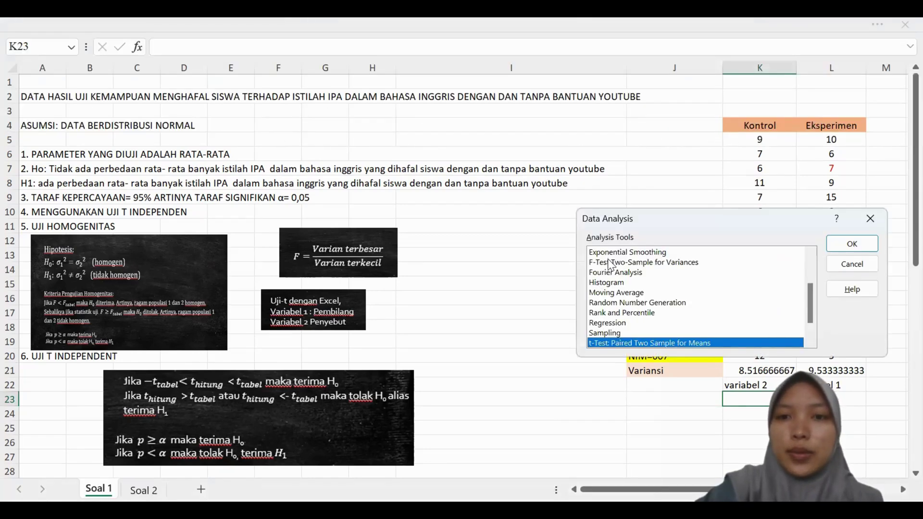
pyautogui.click(610, 262)
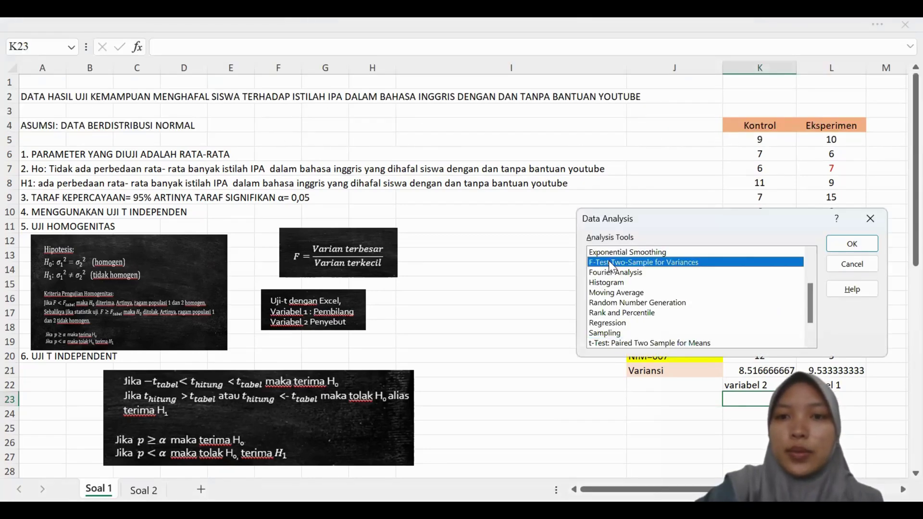
pyautogui.click(849, 243)
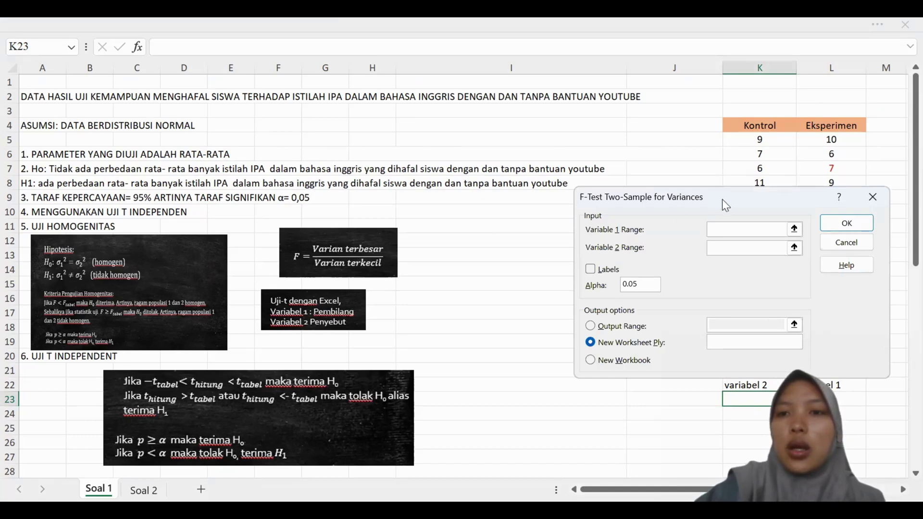
pyautogui.moveTo(722, 198); pyautogui.dragTo(457, 159)
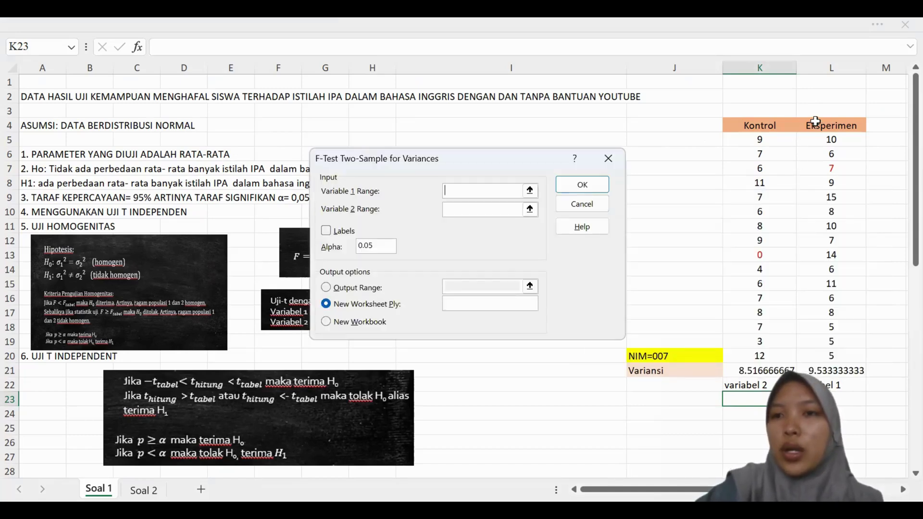
pyautogui.click(815, 121)
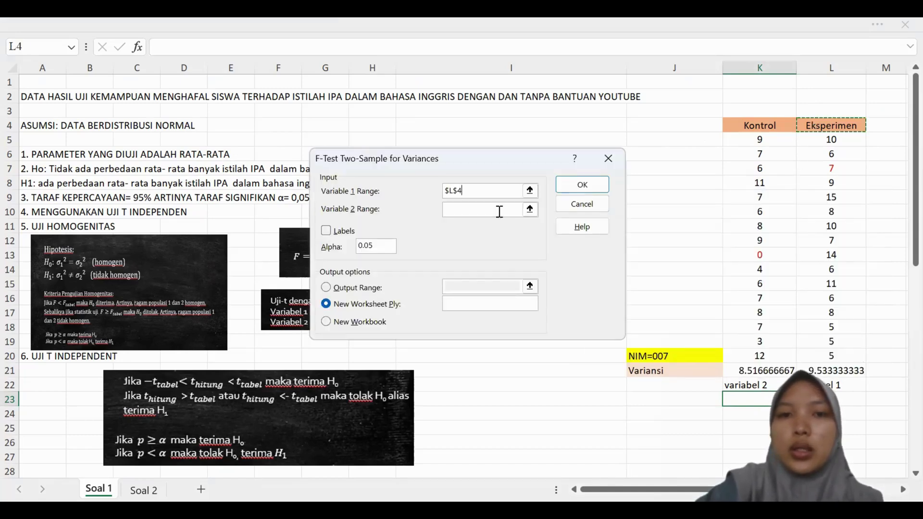
pyautogui.click(483, 209)
pyautogui.click(767, 126)
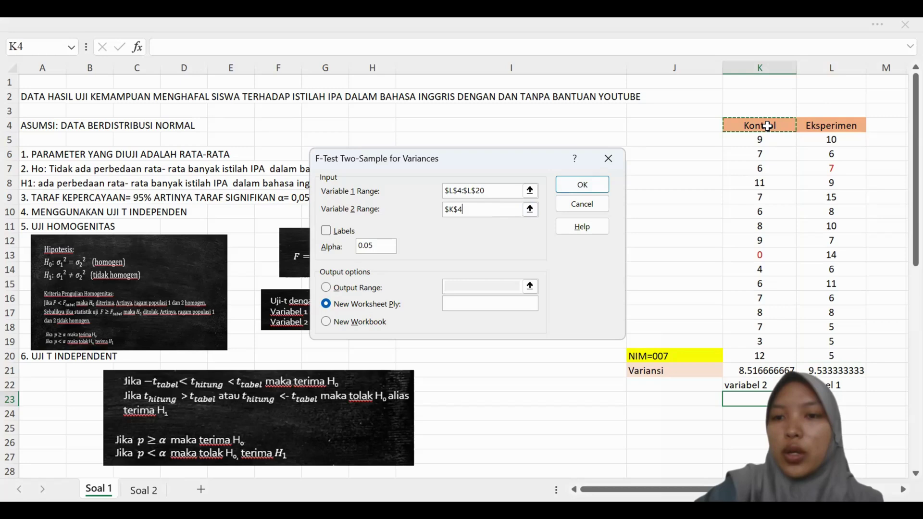
pyautogui.write(':$K$20')
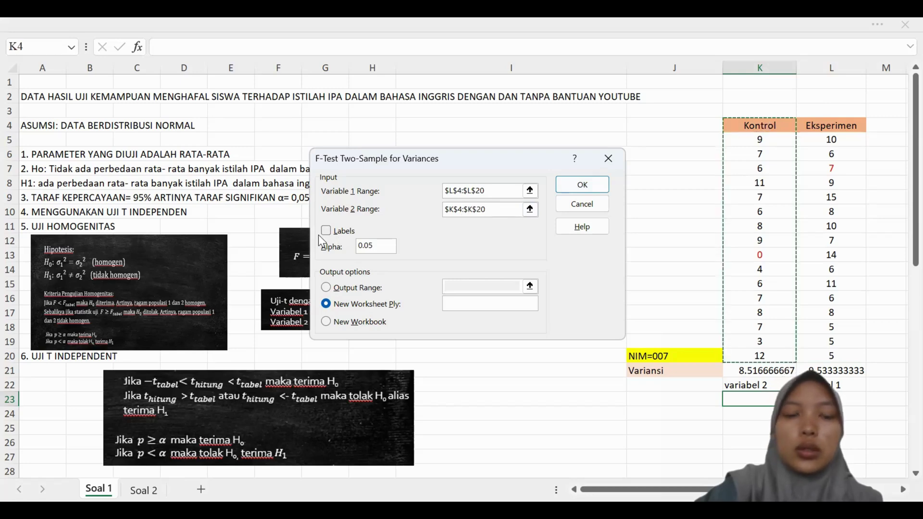
pyautogui.click(326, 231)
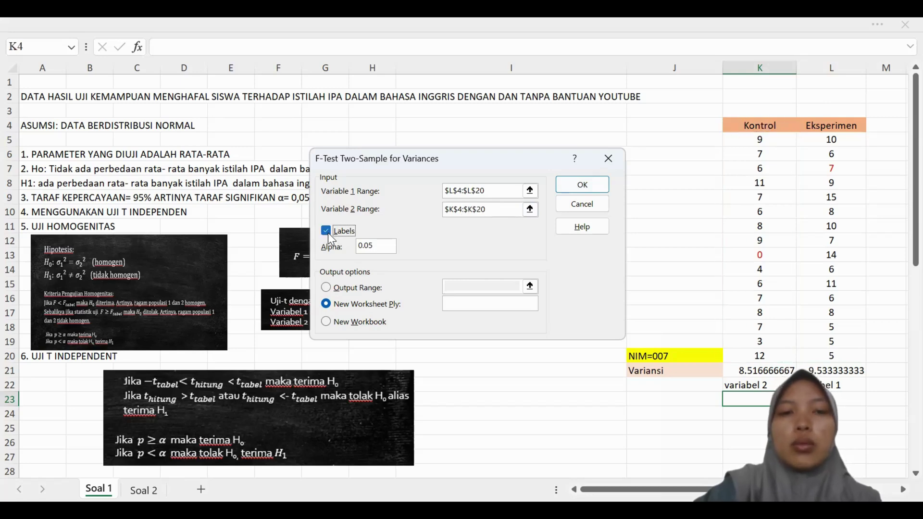
# Set the F-test output range to J24 and run the analysis.
pyautogui.click(326, 287)
pyautogui.click(469, 287)
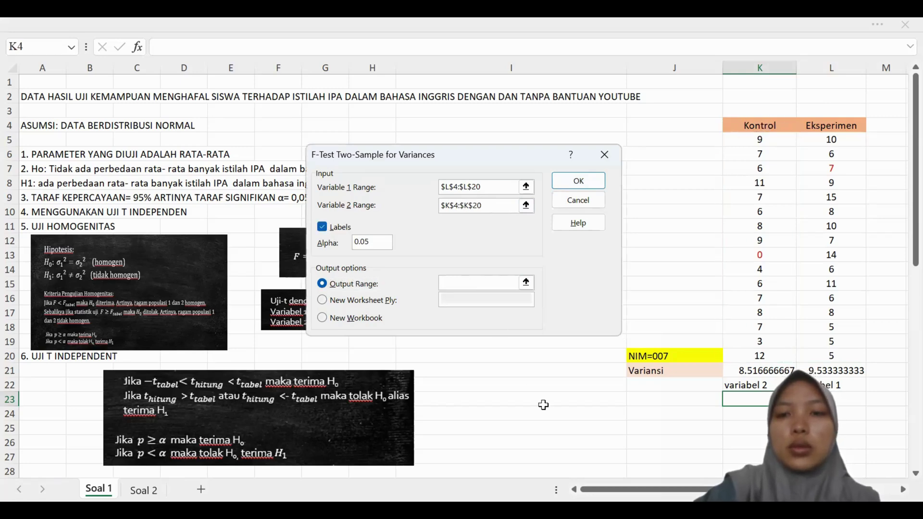
pyautogui.scroll(-1, 538, 399)
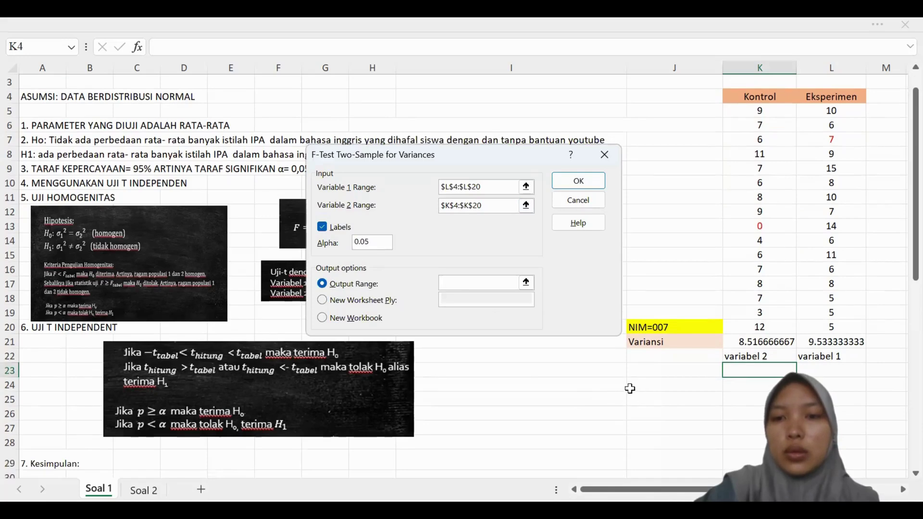
pyautogui.click(571, 388)
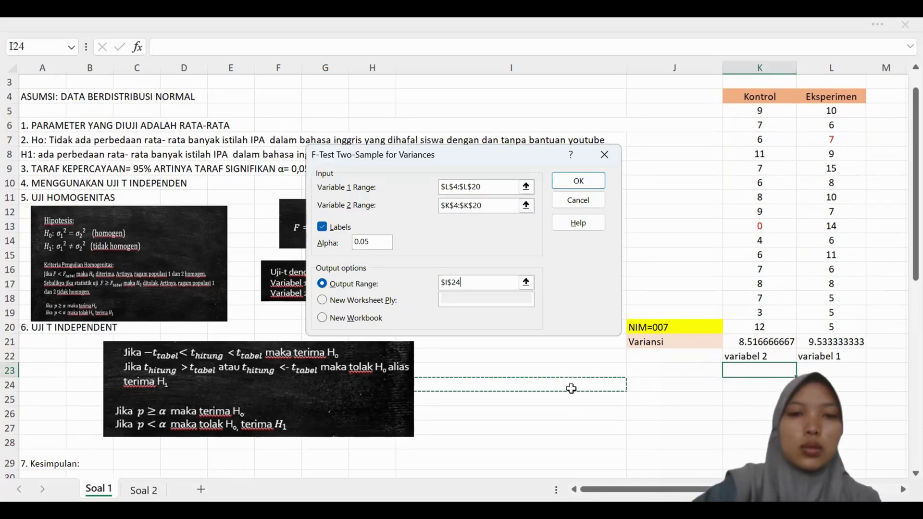
pyautogui.click(640, 386)
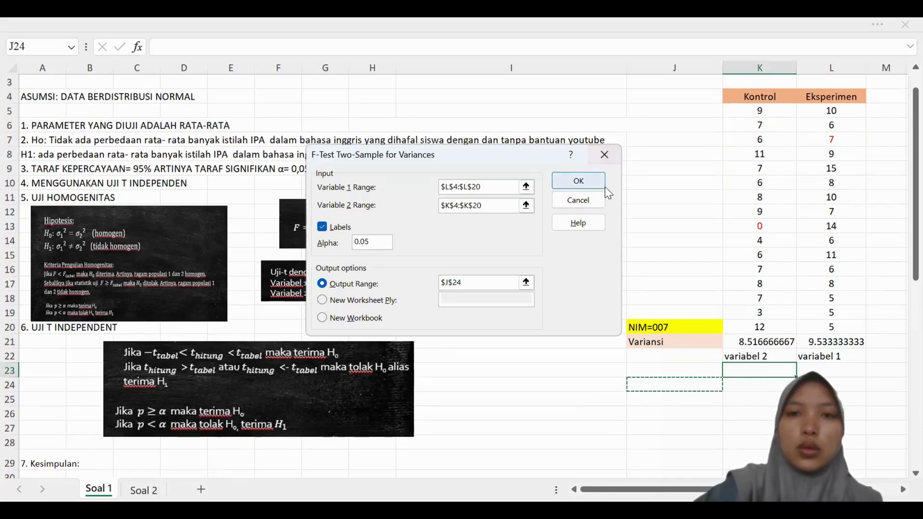
pyautogui.click(583, 179)
# Examine the F, P(F<=f) one-tail and F Critical one-tail rows of the F-test output table.
pyautogui.scroll(-3, 659, 364)
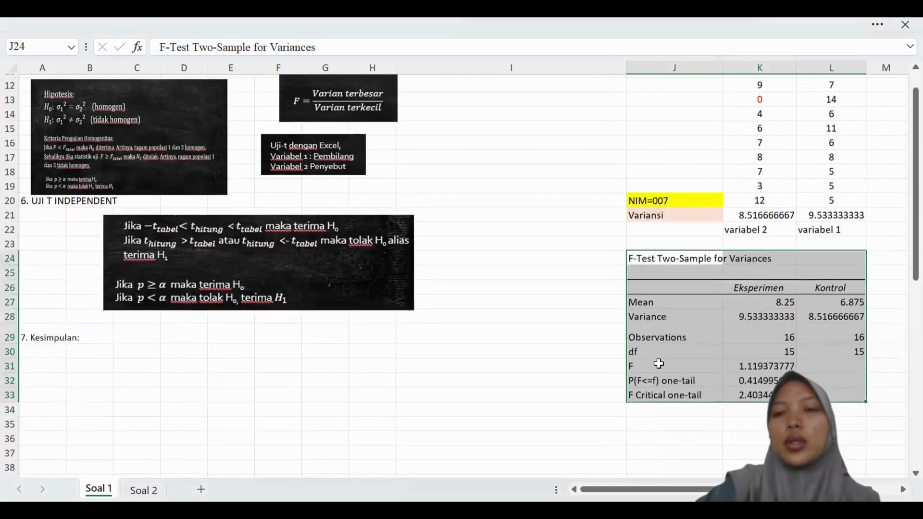
pyautogui.hscroll(-1, 658, 363)
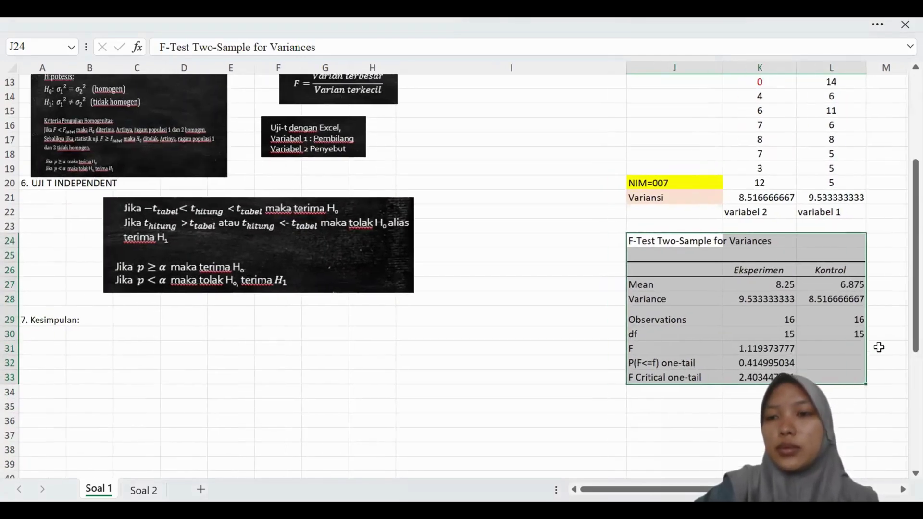
pyautogui.click(666, 363)
pyautogui.click(667, 347)
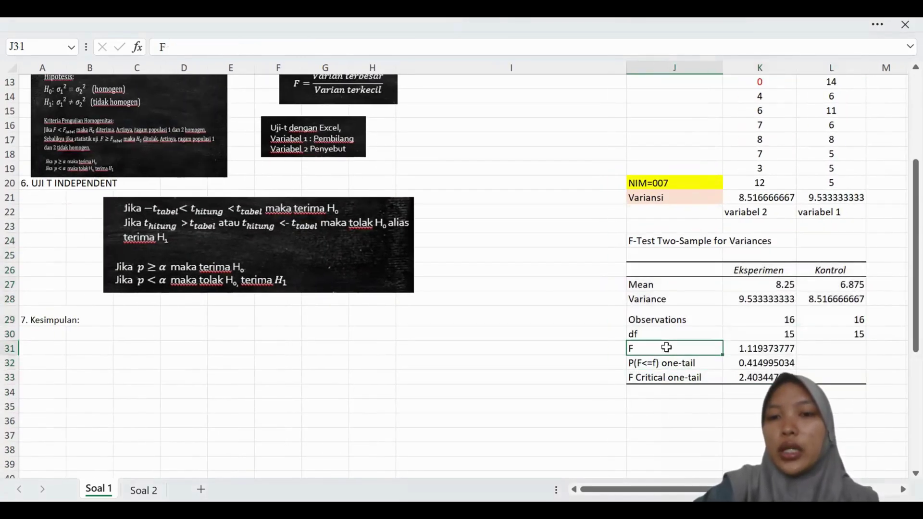
pyautogui.click(666, 363)
pyautogui.click(664, 378)
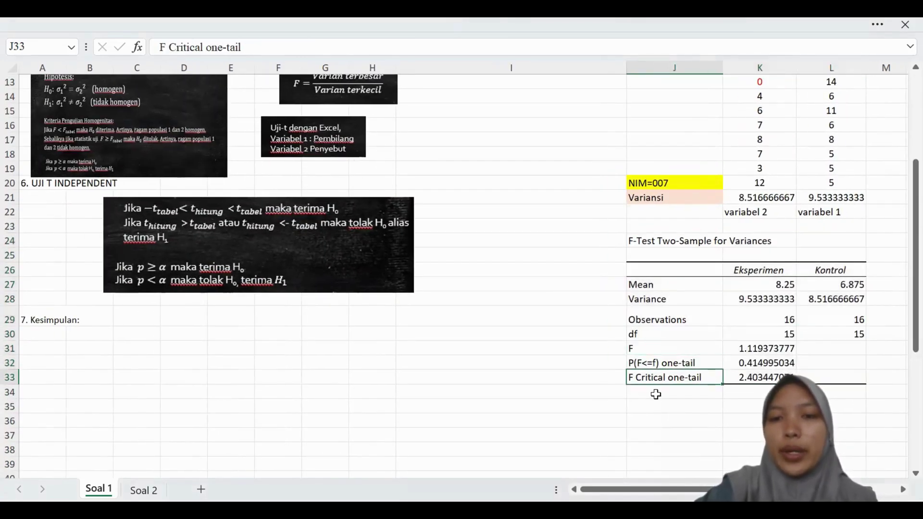
# Enter the conclusion "karena p > 0,05, maka Ho diterima (homogen)" in J34, directly below the F-test table.
pyautogui.click(656, 394)
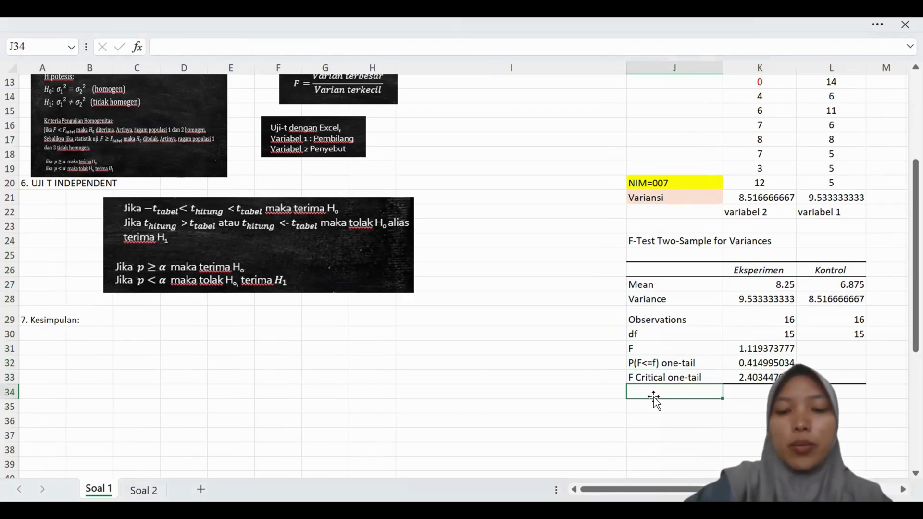
pyautogui.write('karensa')
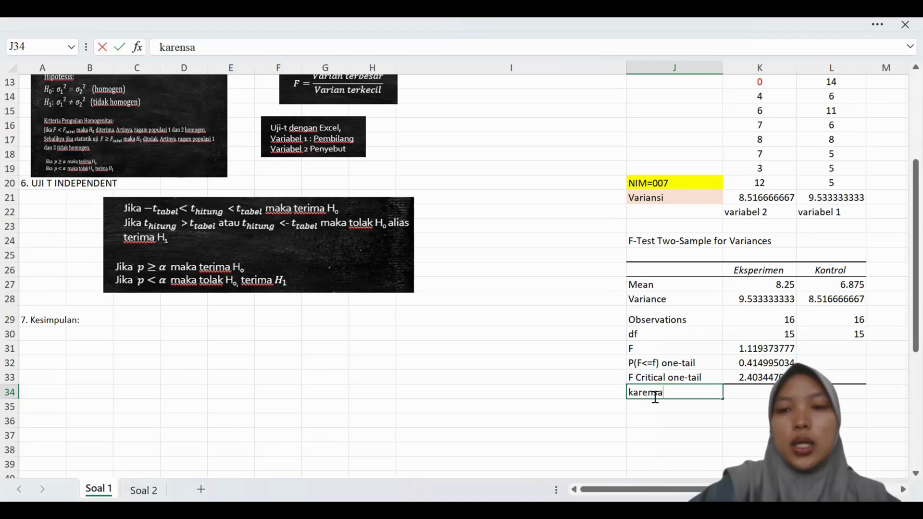
pyautogui.press('BackSpace')
pyautogui.press('BackSpace')
pyautogui.press('BackSpace')
pyautogui.write('na')
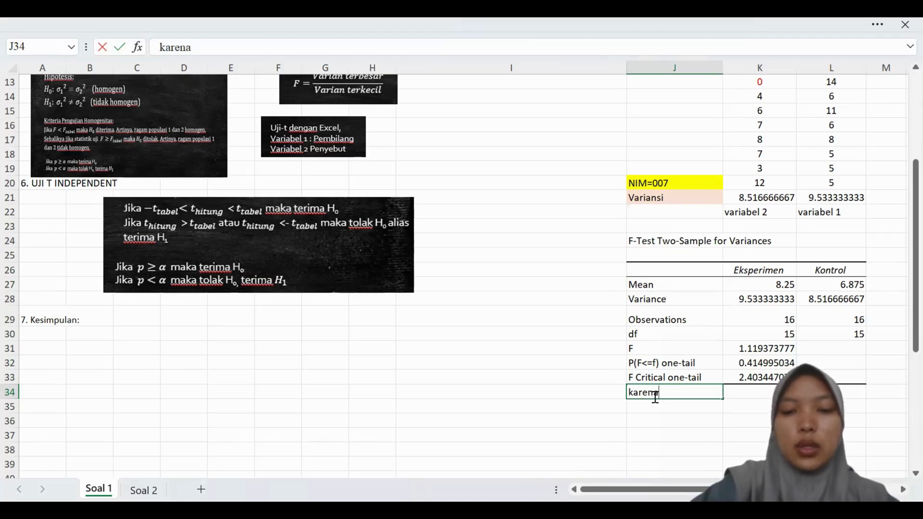
pyautogui.write(' p >')
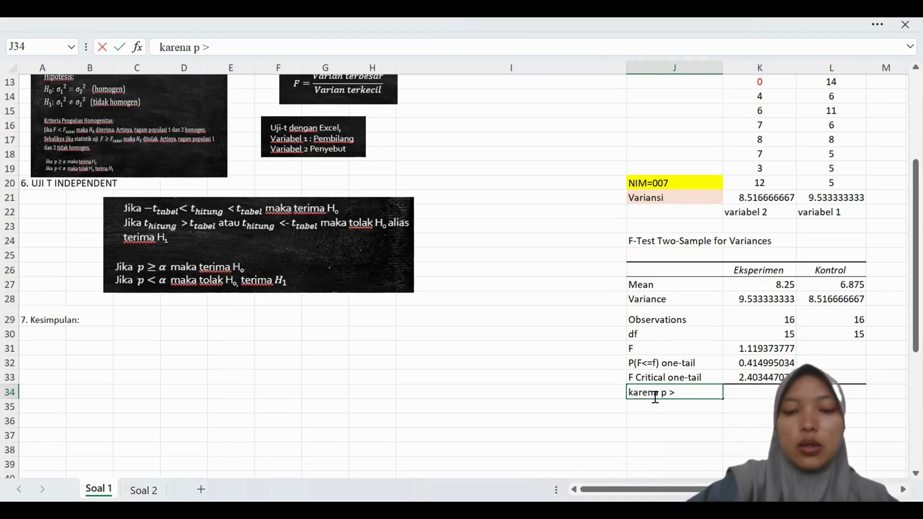
pyautogui.write(' 0,05, m')
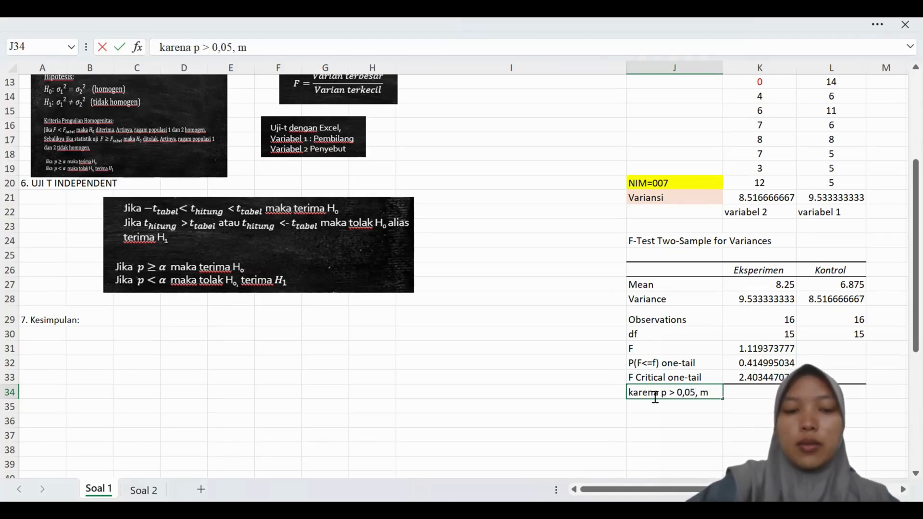
pyautogui.write('aka Ho')
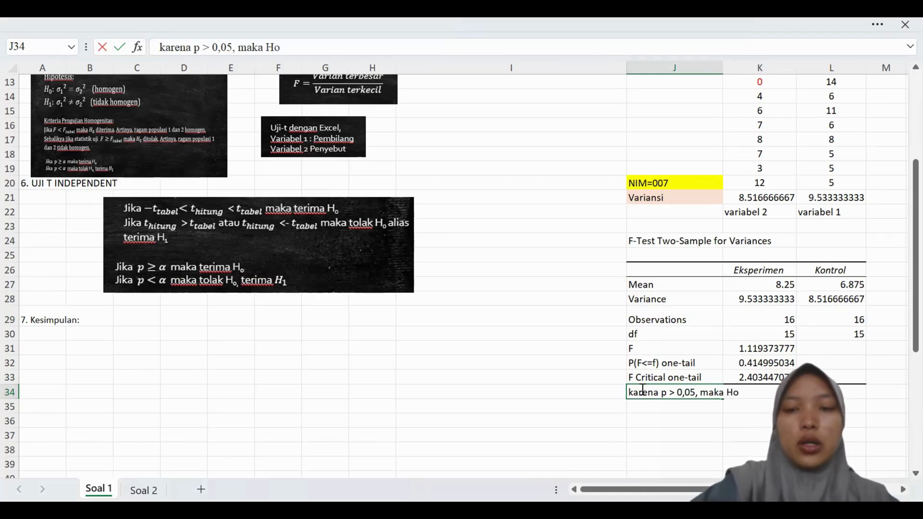
pyautogui.write(' diterima')
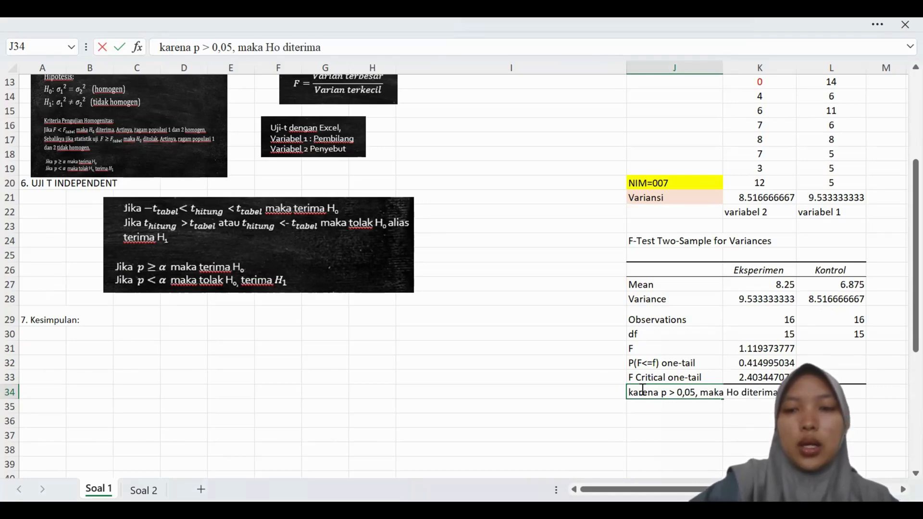
pyautogui.write(' (homogen')
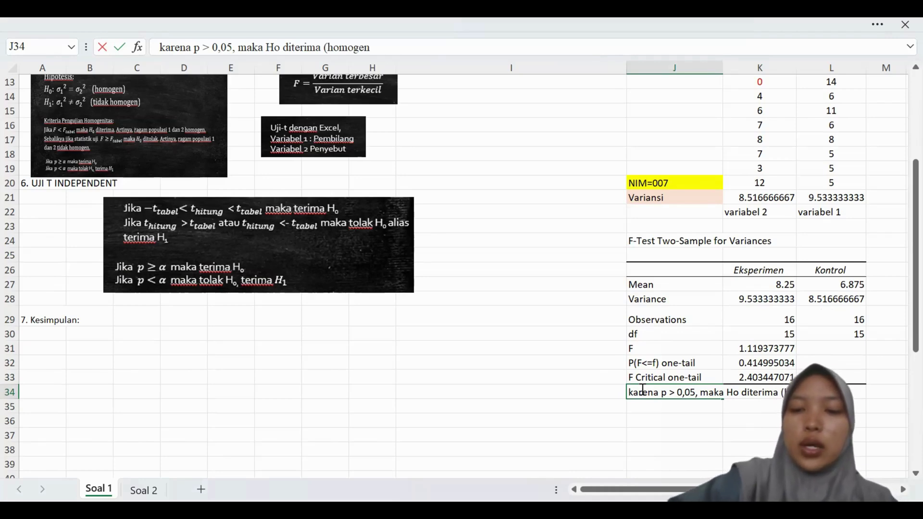
pyautogui.write(')')
pyautogui.press('Return')
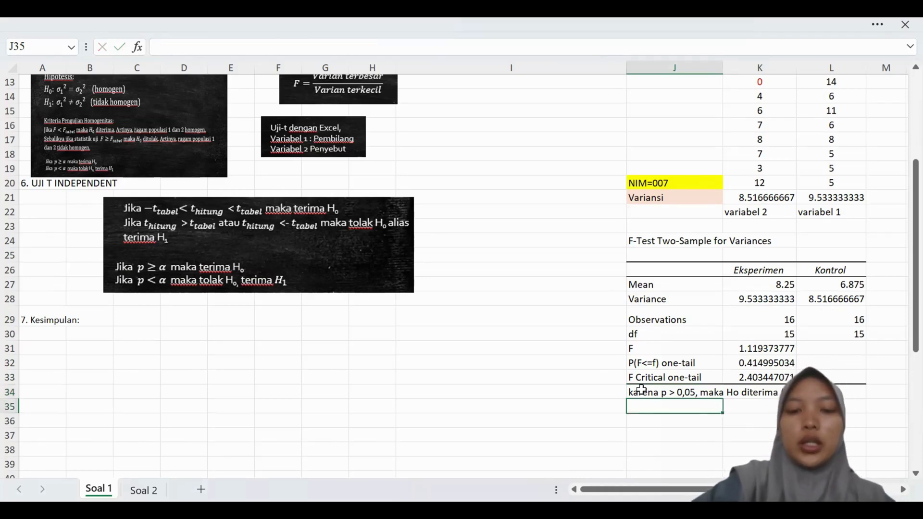
# Enter a second conclusion in J35: "karena - f tabel < f < f tabel, maka Ho diterima".
pyautogui.write('karena')
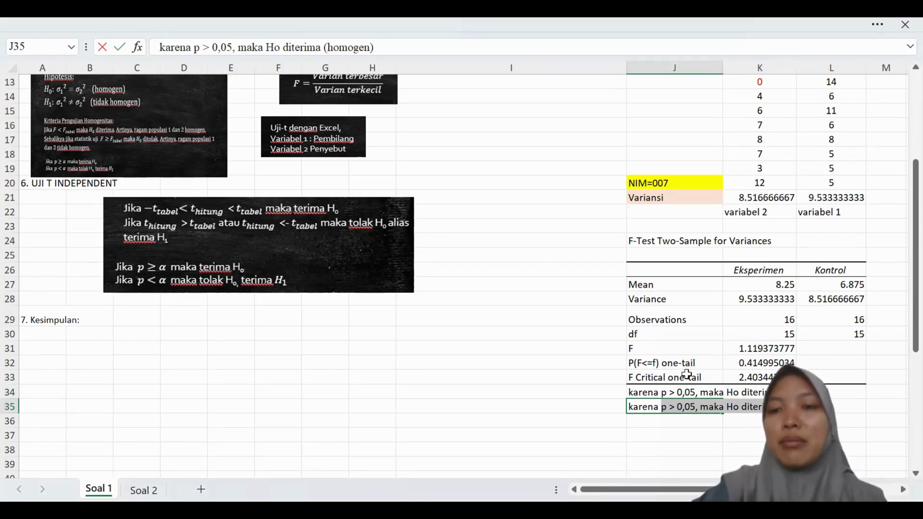
pyautogui.write('-')
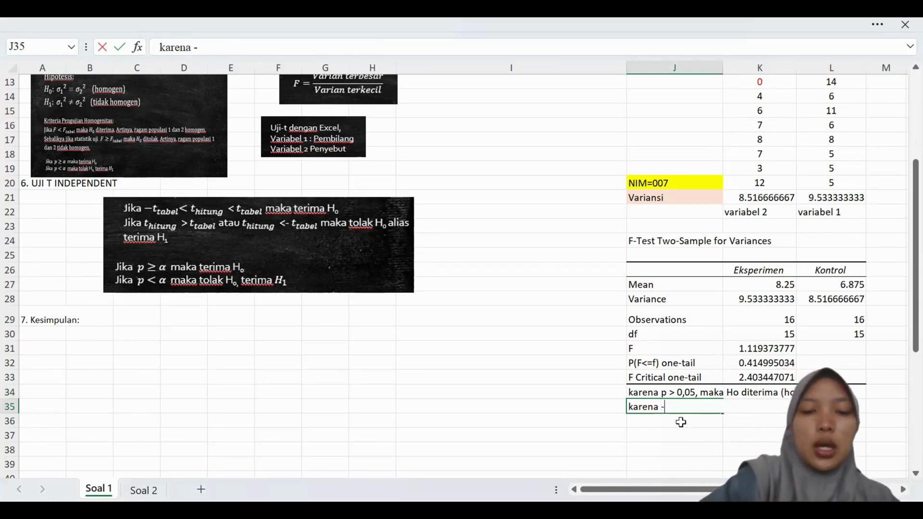
pyautogui.write(' f ta')
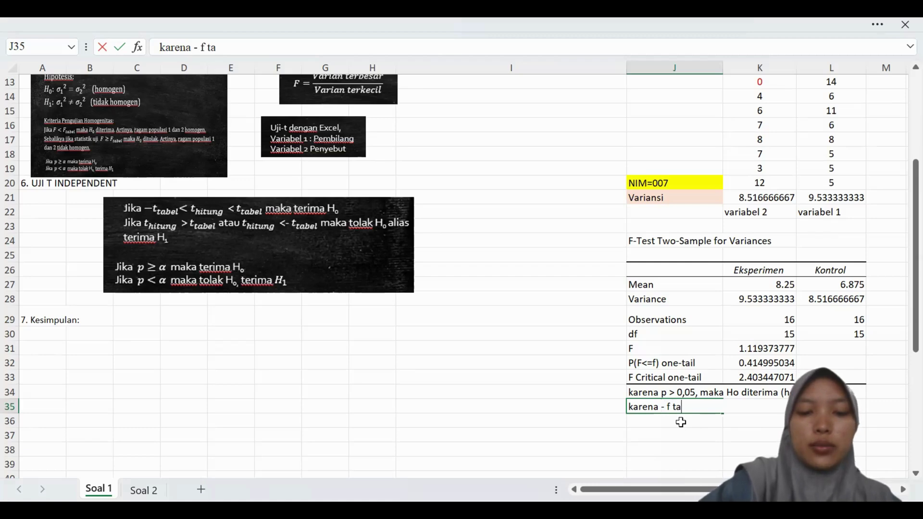
pyautogui.write('bel < ')
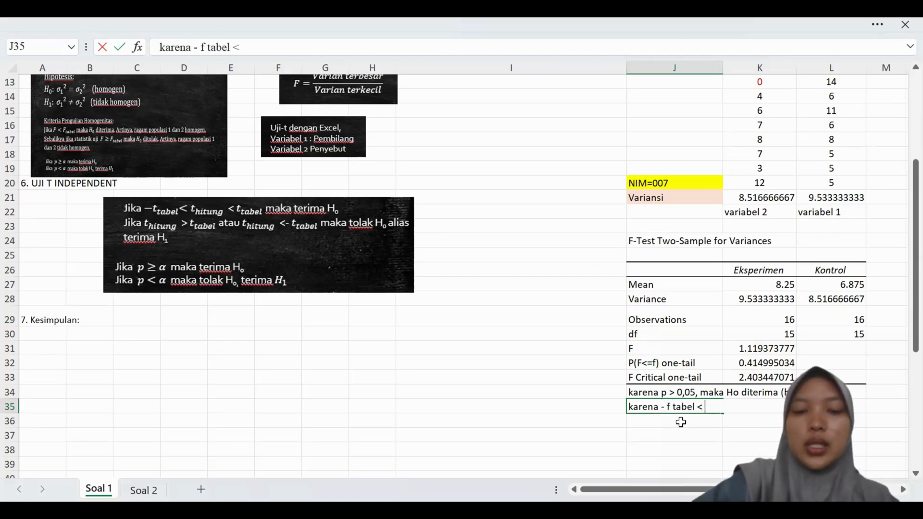
pyautogui.write('f')
pyautogui.write(' hi')
pyautogui.press('BackSpace')
pyautogui.press('BackSpace')
pyautogui.press('BackSpace')
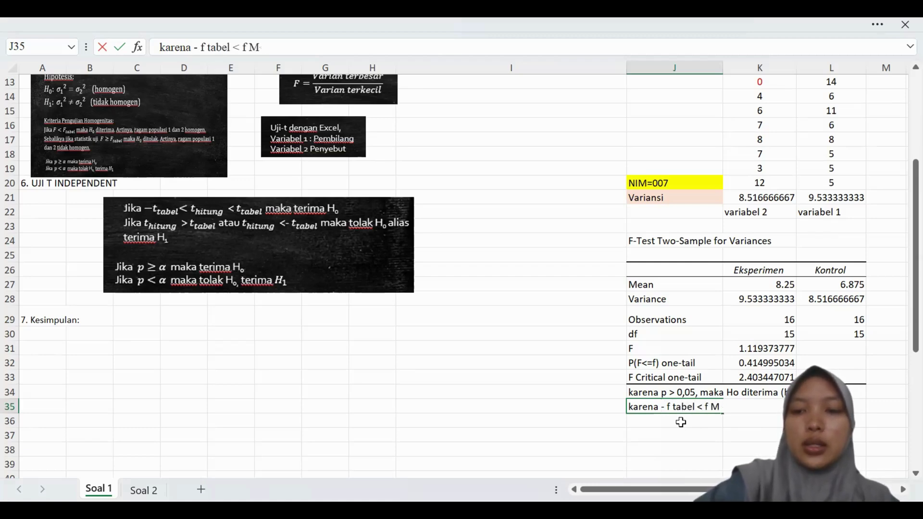
pyautogui.write('< f tabel')
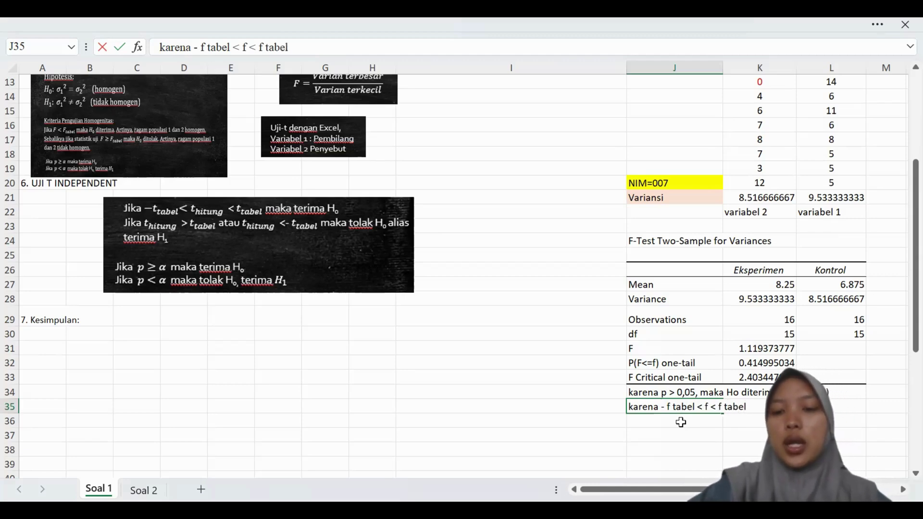
pyautogui.write(', maka Ho di')
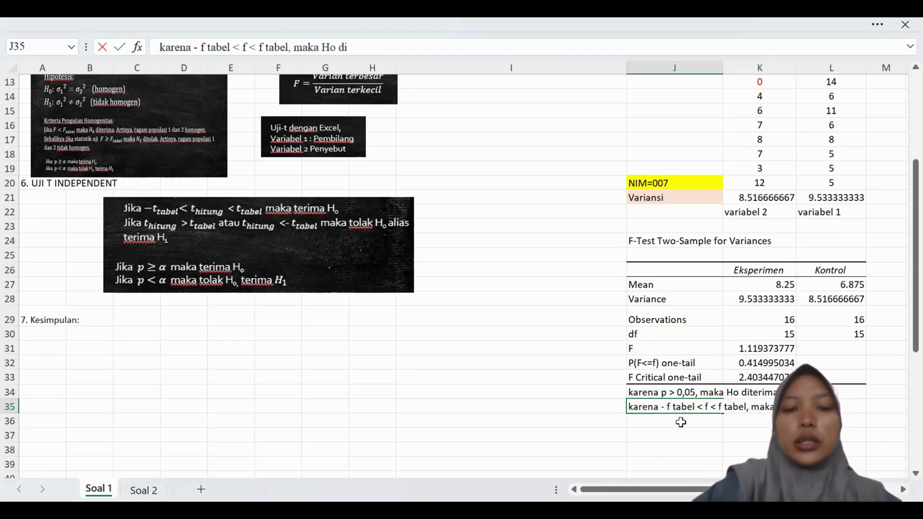
pyautogui.write('terima')
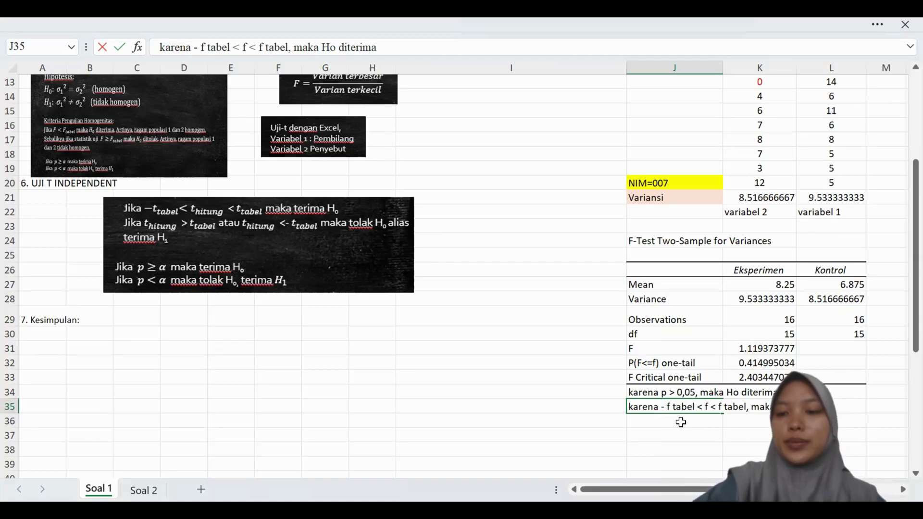
pyautogui.press('Return')
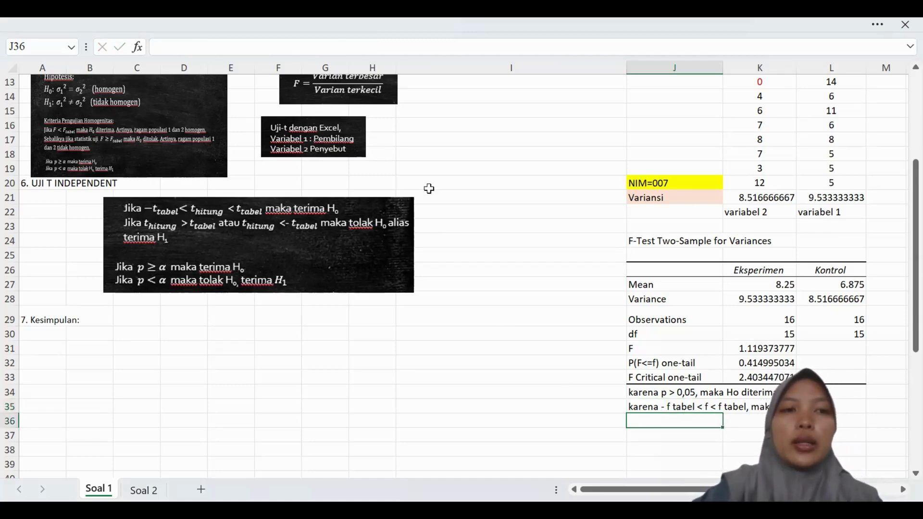
# Set up a t-Test: Two-Sample Assuming Equal Variances with L4:L20 as variable 1, K4:K20 as variable 2, and labels included.
pyautogui.scroll(-1, 428, 188)
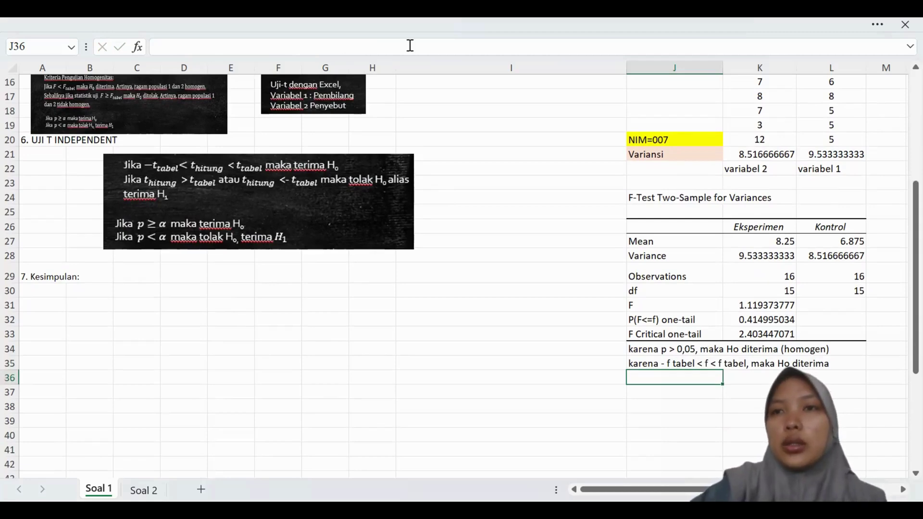
pyautogui.click(772, 28)
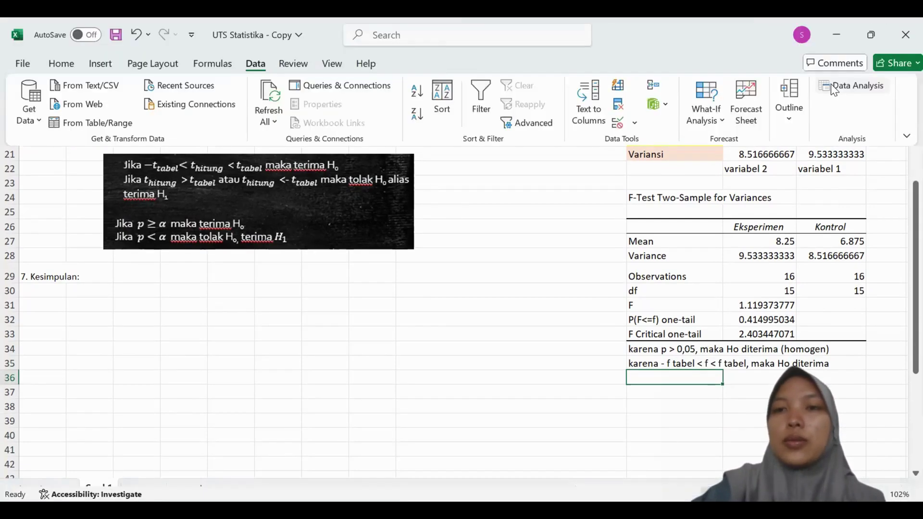
pyautogui.click(832, 84)
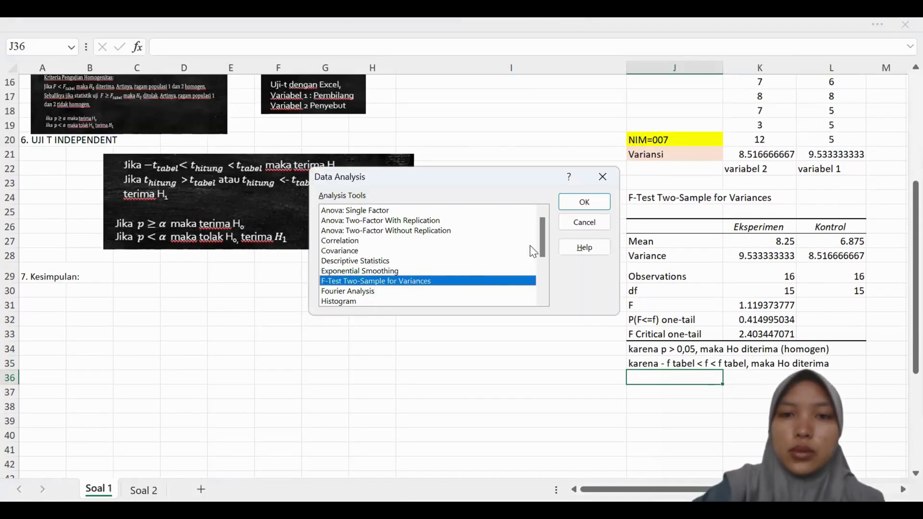
pyautogui.moveTo(544, 243); pyautogui.dragTo(547, 285)
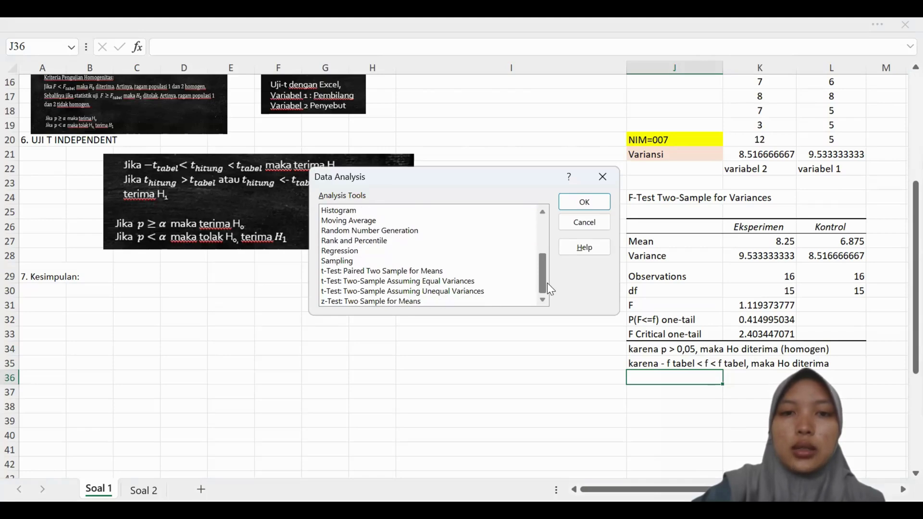
pyautogui.click(462, 281)
pyautogui.click(589, 202)
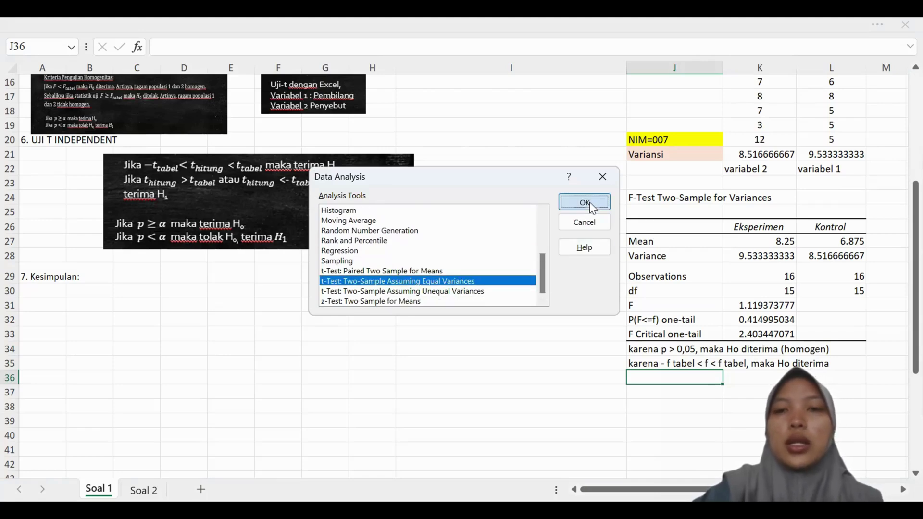
pyautogui.scroll(5, 747, 170)
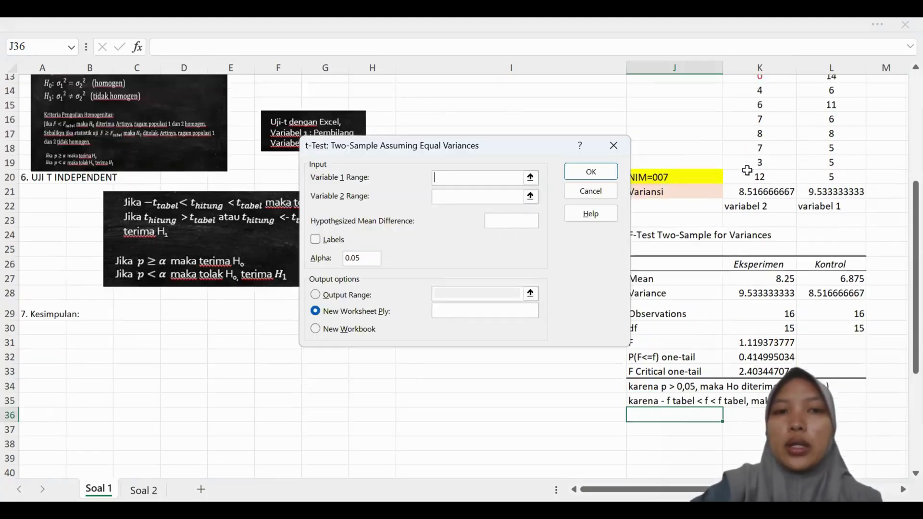
pyautogui.click(820, 125)
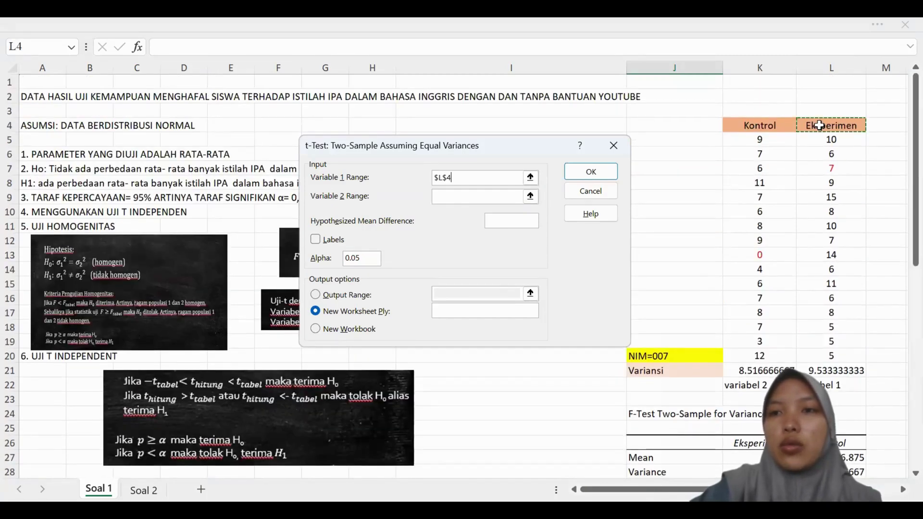
pyautogui.moveTo(850, 350); pyautogui.dragTo(849, 353)
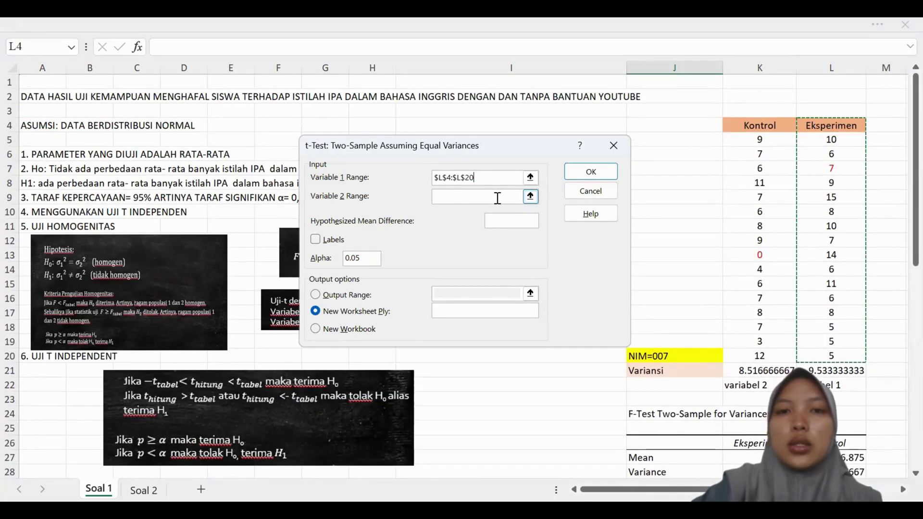
pyautogui.click(500, 197)
pyautogui.moveTo(754, 126); pyautogui.dragTo(761, 161)
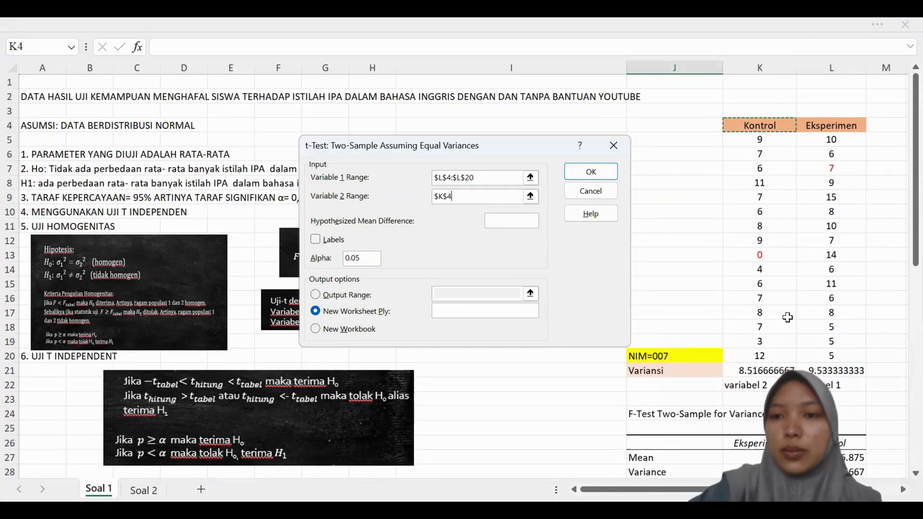
pyautogui.moveTo(793, 353); pyautogui.dragTo(793, 354)
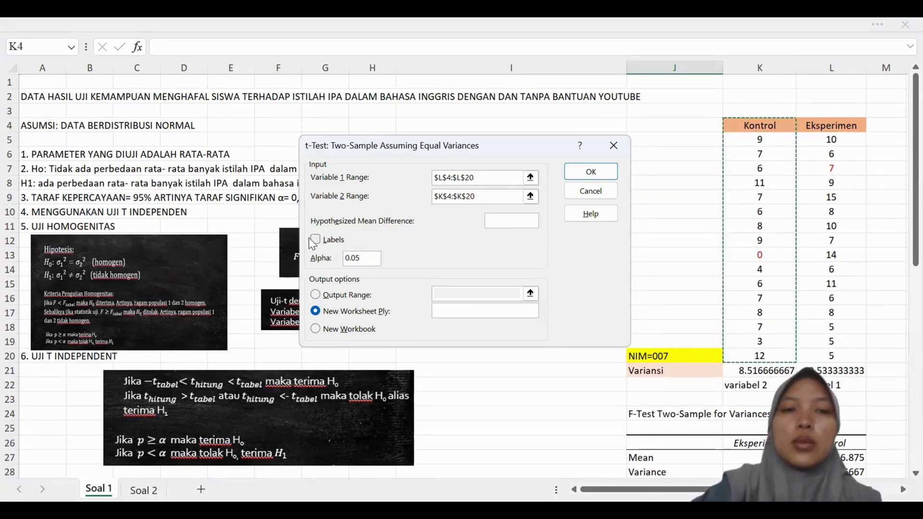
pyautogui.click(315, 240)
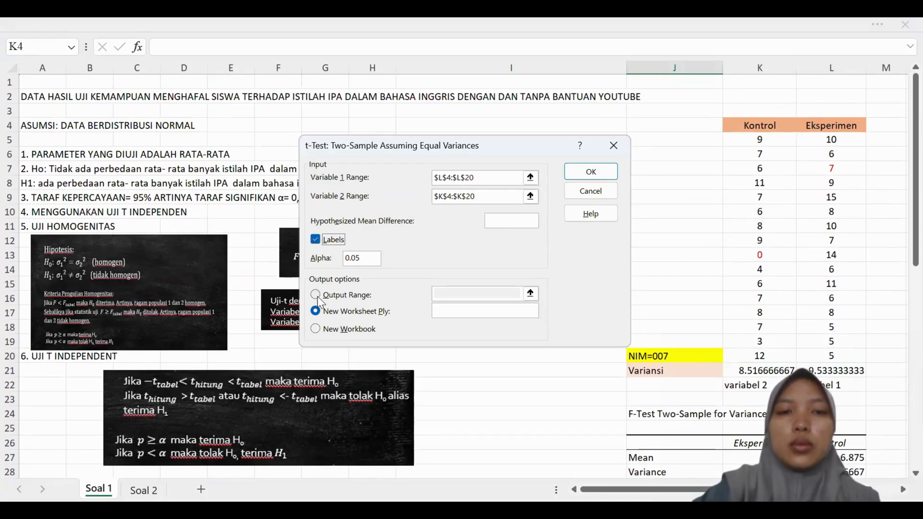
# Set the t-test output range to J37 and run the analysis.
pyautogui.click(479, 291)
pyautogui.scroll(-2, 624, 411)
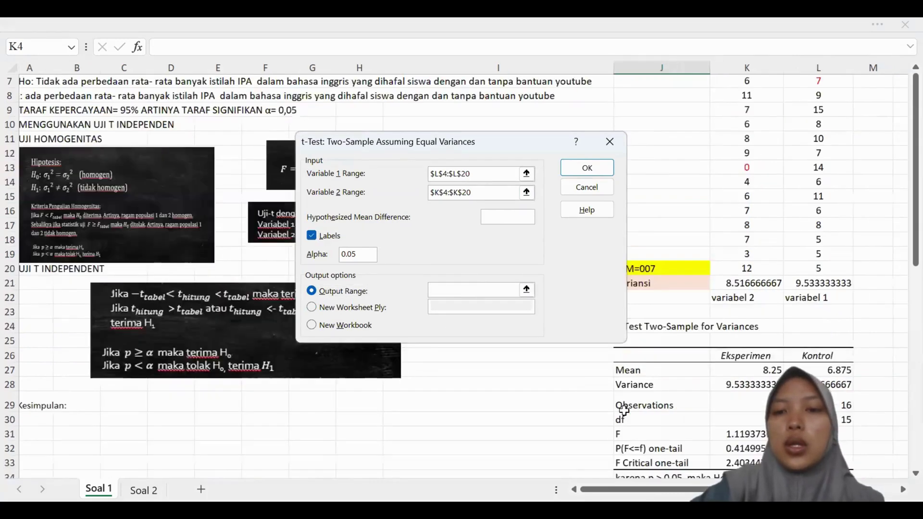
pyautogui.scroll(-4, 623, 410)
pyautogui.click(650, 355)
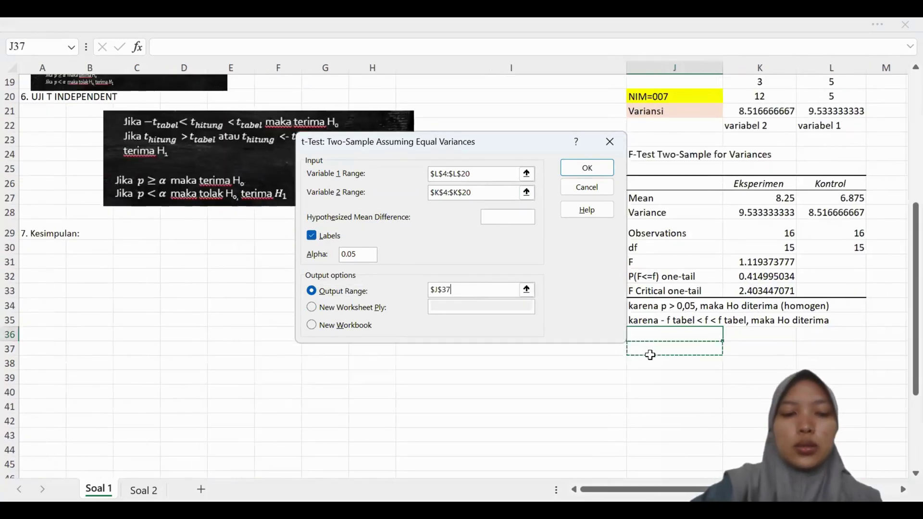
pyautogui.press('Return')
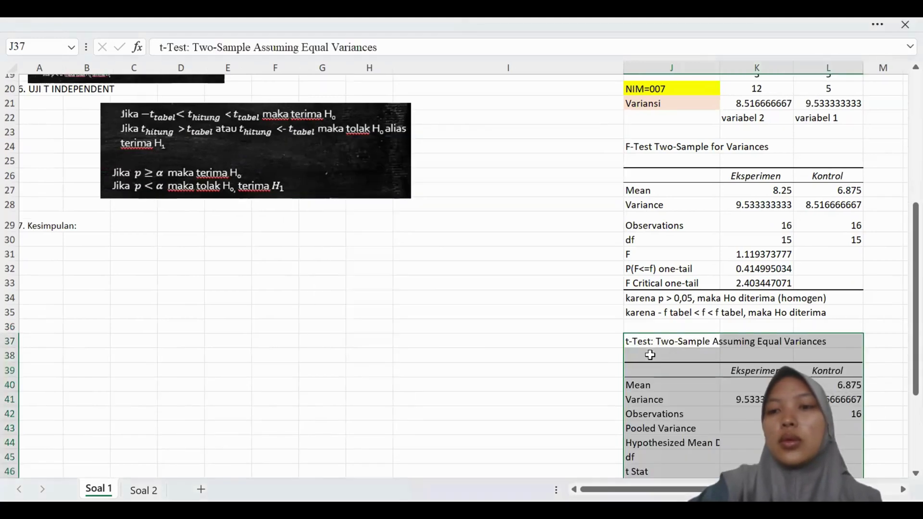
# Label the key t-test result rows in column M: "t" in M46, "p" in M49 and "t tabel" in M50.
pyautogui.click(839, 347)
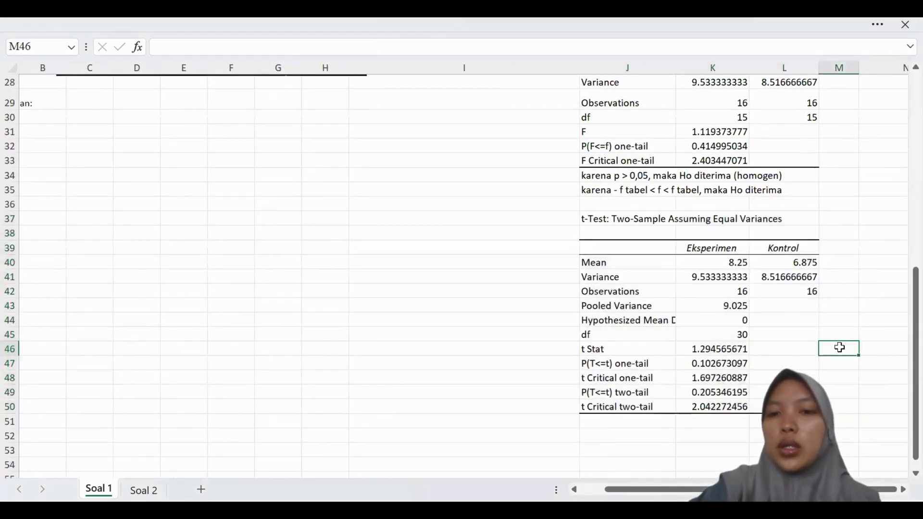
pyautogui.write('t')
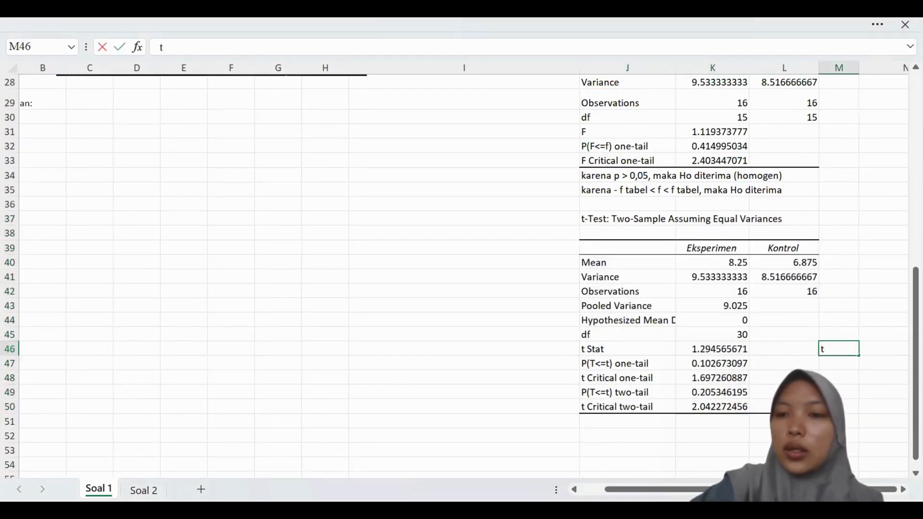
pyautogui.click(835, 391)
pyautogui.press('Return')
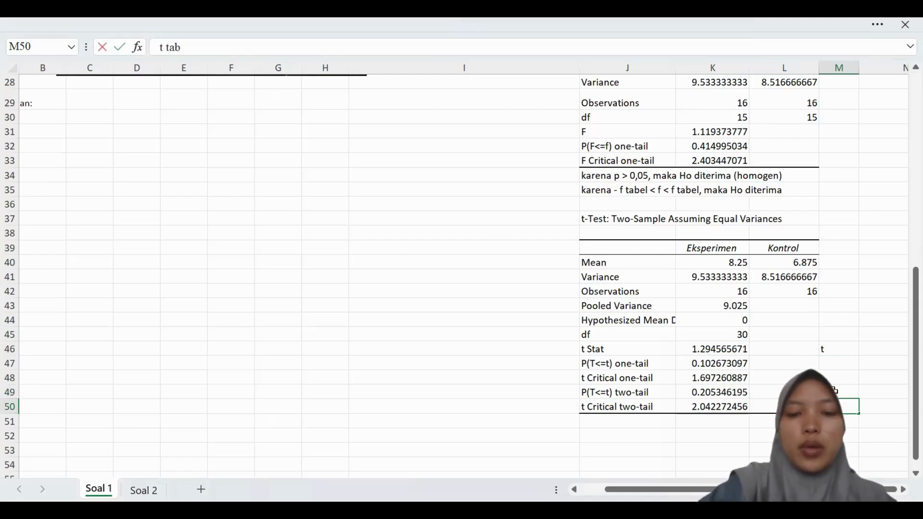
pyautogui.write('t tabel')
pyautogui.press('Return')
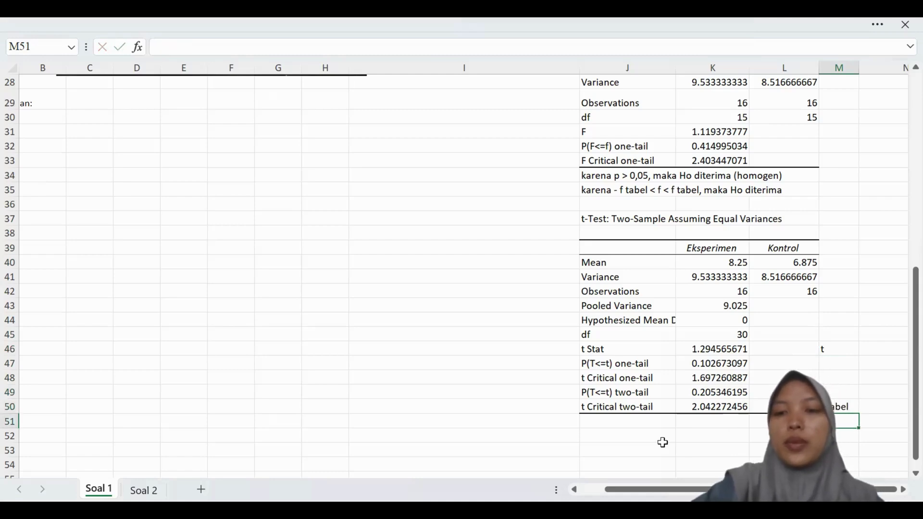
# Enter the conclusion "karena p > 0,05, maka Ho diterima" in J51, directly below the t-test table.
pyautogui.click(604, 420)
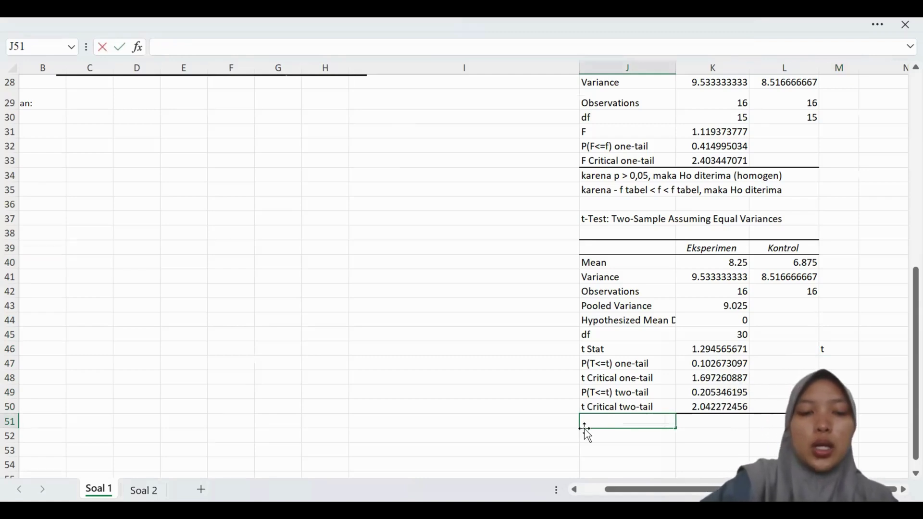
pyautogui.write('karena p > 0,0')
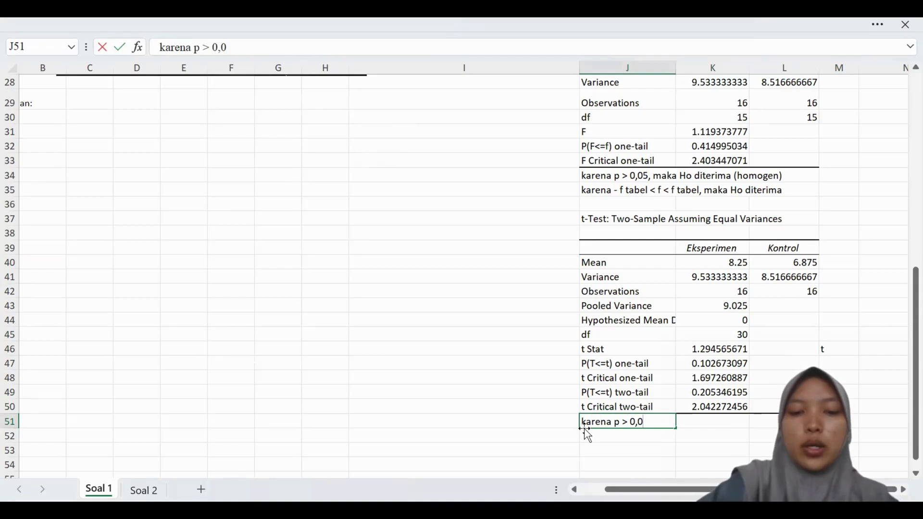
pyautogui.write('5, maka Ho diteri')
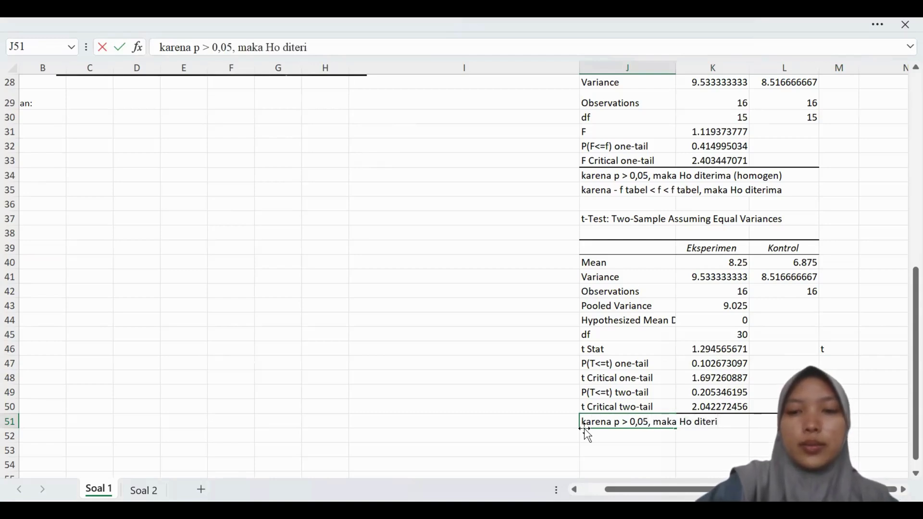
pyautogui.write('ma')
pyautogui.scroll(3, 391, 387)
pyautogui.hscroll(-1, 391, 388)
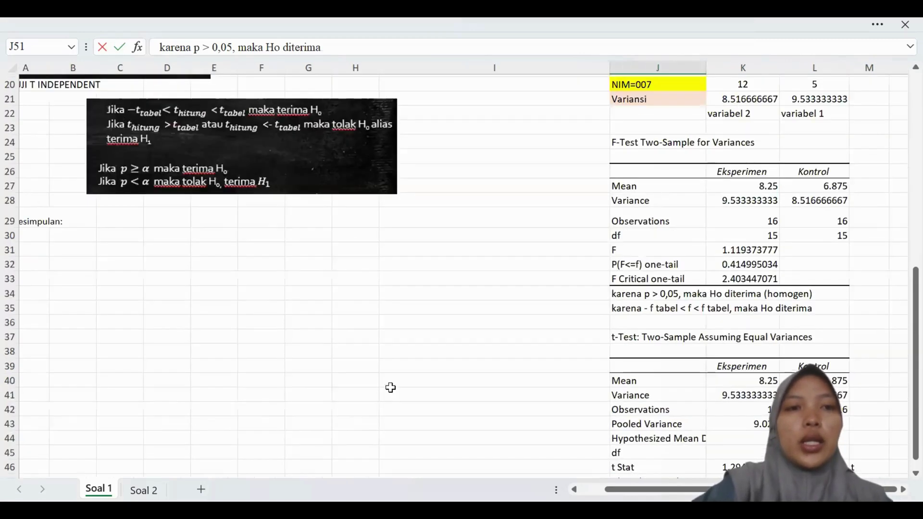
pyautogui.scroll(-3, 391, 388)
pyautogui.scroll(-1, 391, 387)
pyautogui.hscroll(-1, 391, 387)
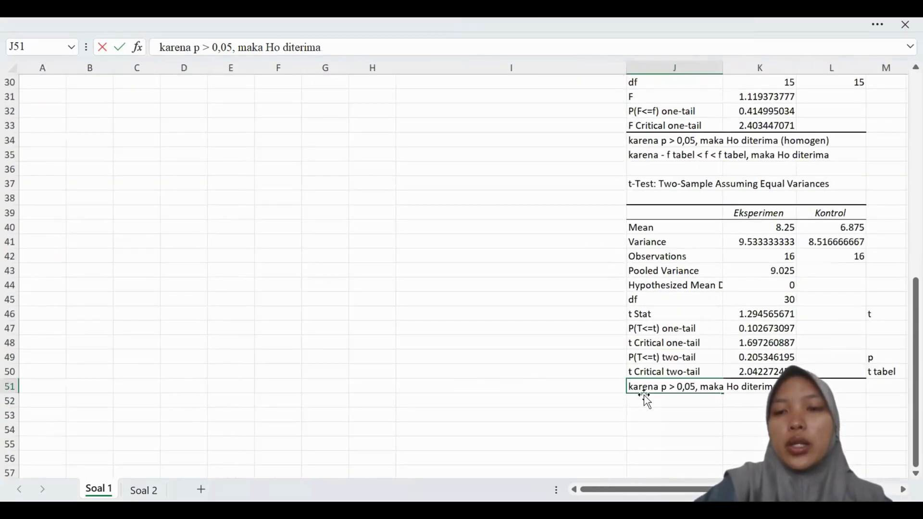
pyautogui.press('Return')
# Enter a second t-test conclusion in J52: "karena -t tabel < t < t tabel, maka Ho diterima".
pyautogui.write('karena')
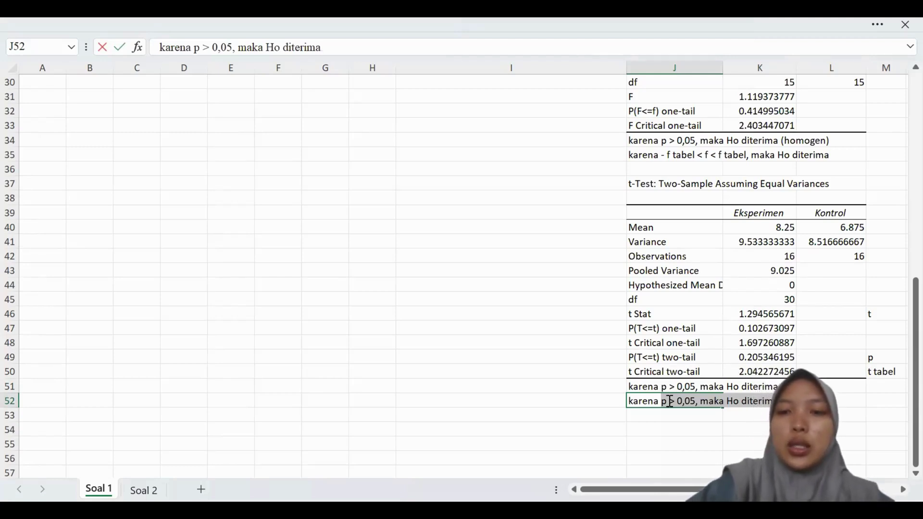
pyautogui.press('BackSpace')
pyautogui.press('BackSpace')
pyautogui.write('-t tabel')
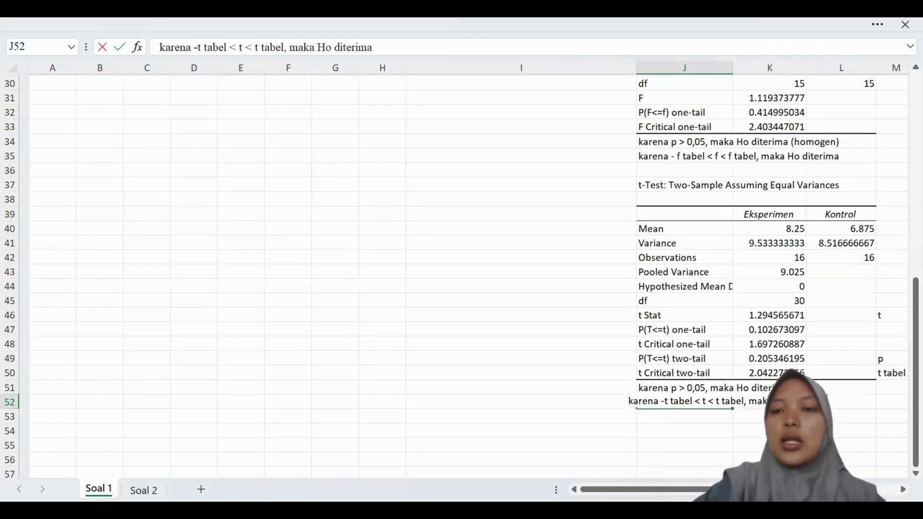
pyautogui.scroll(2, 461, 274)
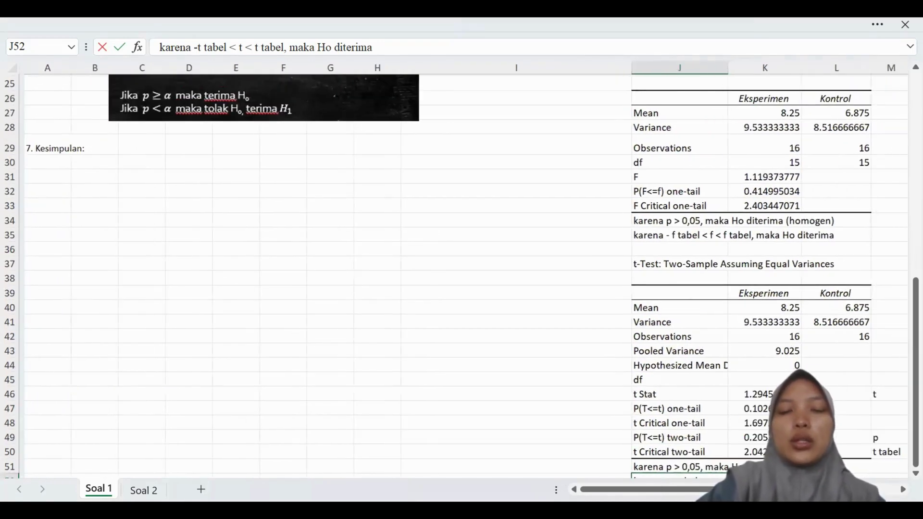
pyautogui.scroll(-2, 495, 291)
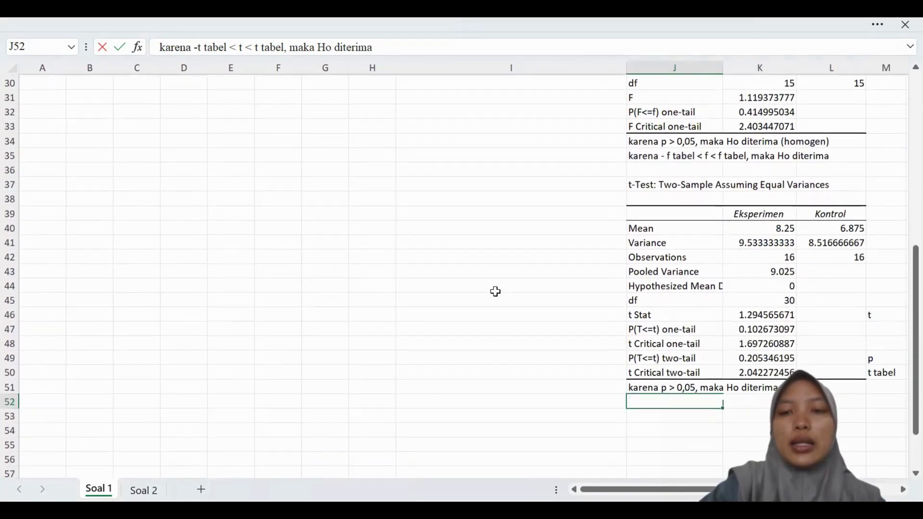
# Copy the Ho statement from A7, without its "2. Ho:" prefix, and append it after "7. Kesimpulan:" in A29.
pyautogui.scroll(5, 495, 291)
pyautogui.scroll(3, 495, 292)
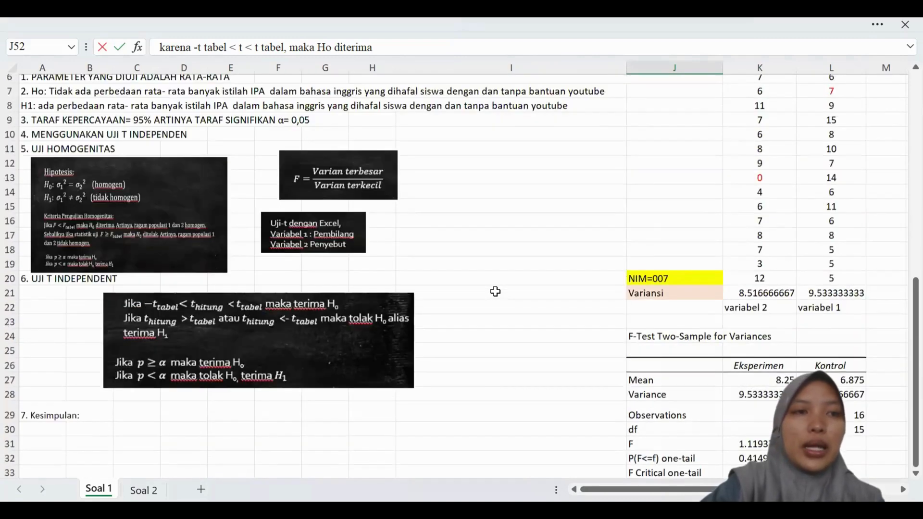
pyautogui.click(47, 127)
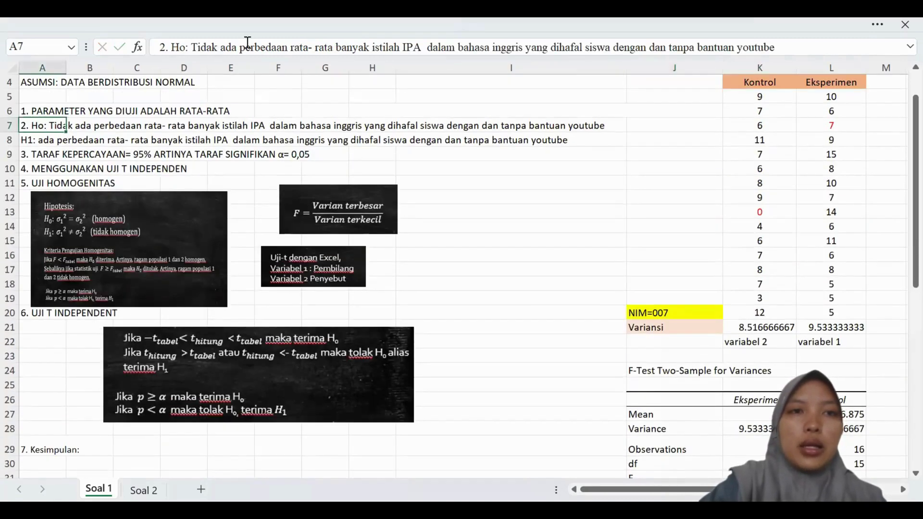
pyautogui.moveTo(192, 45); pyautogui.dragTo(789, 59)
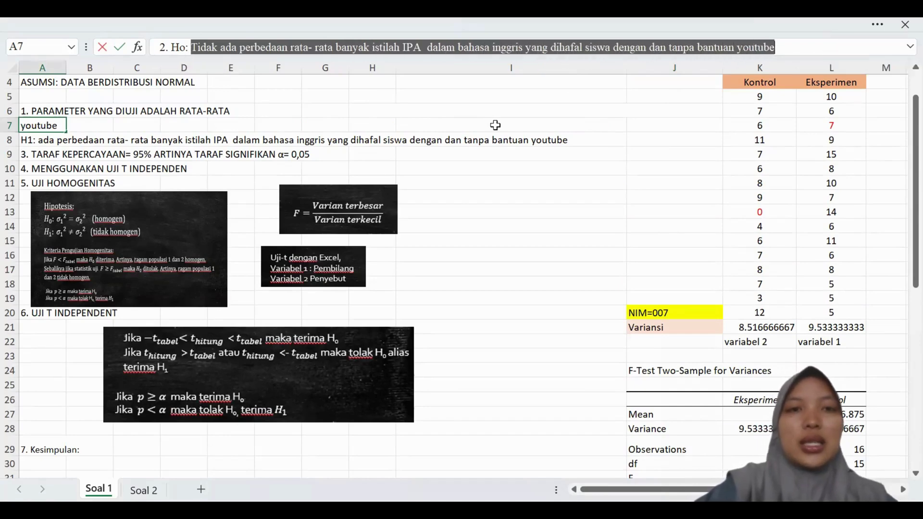
pyautogui.scroll(-2, 125, 394)
pyautogui.click(54, 358)
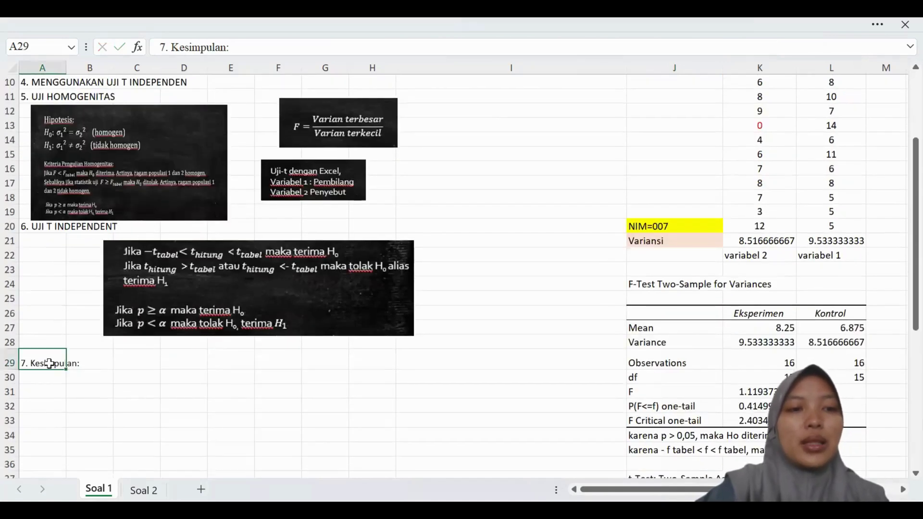
pyautogui.click(237, 56)
pyautogui.hotkey('ctrl', 'v')
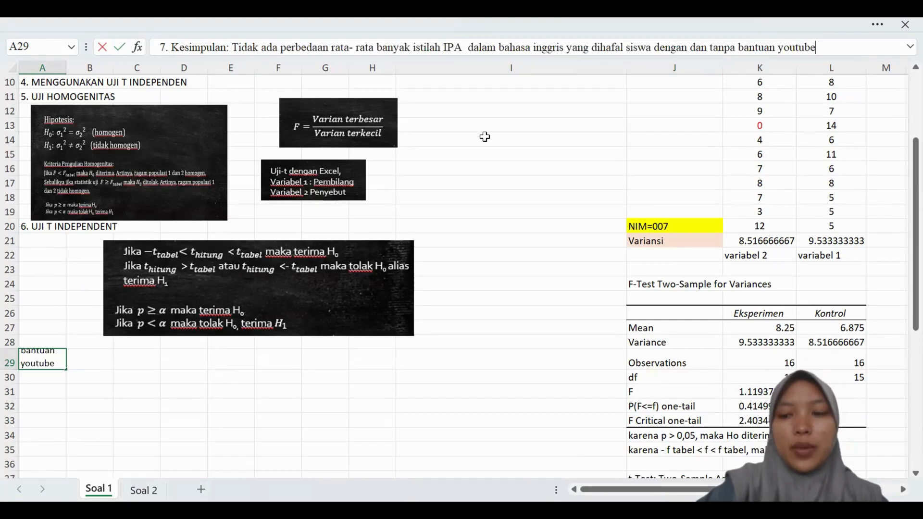
pyautogui.press('Return')
pyautogui.scroll(3, 594, 339)
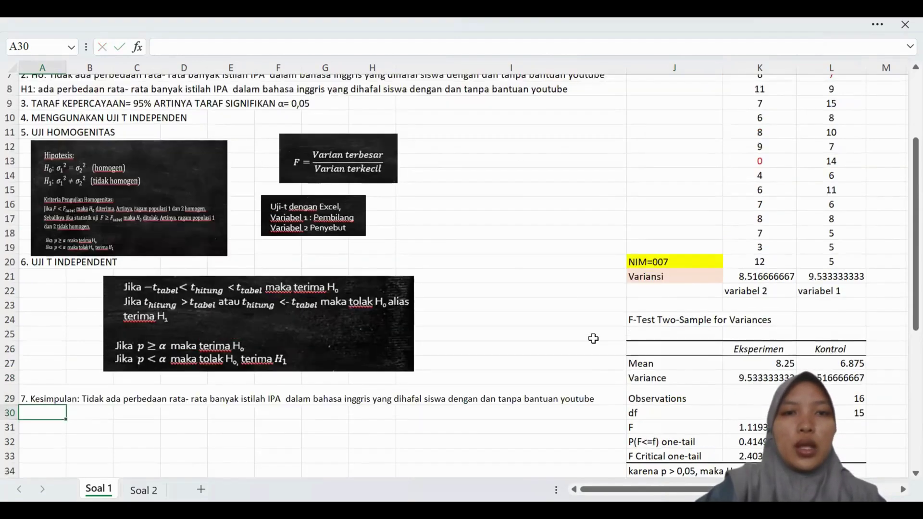
pyautogui.scroll(-1, 593, 339)
# On the Soal 2 sheet, calculate the Pretest variance in K21 with =VAR.S(K3:K20) and fill the formula across to L21.
pyautogui.click(144, 489)
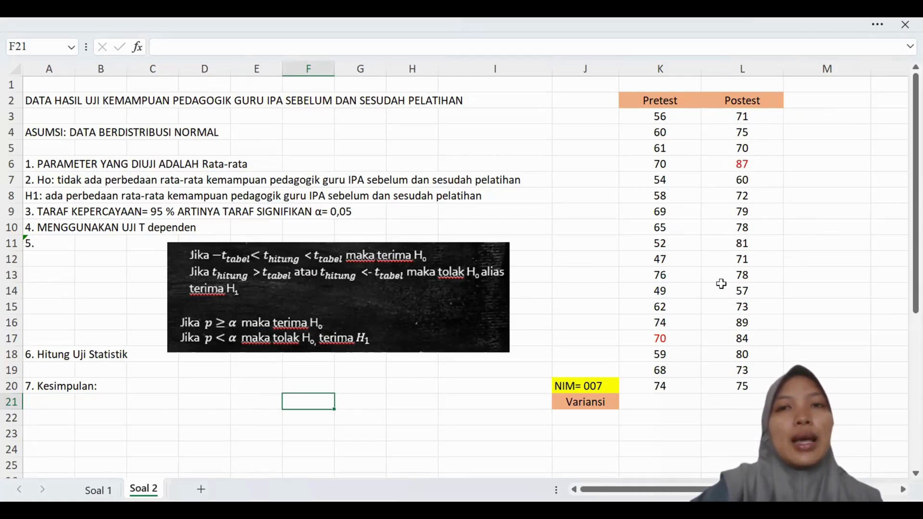
pyautogui.click(659, 404)
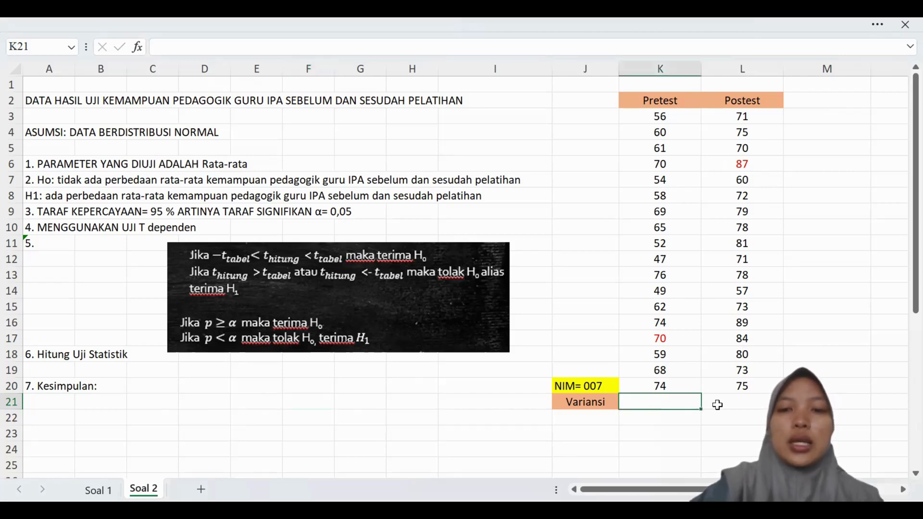
pyautogui.write('=')
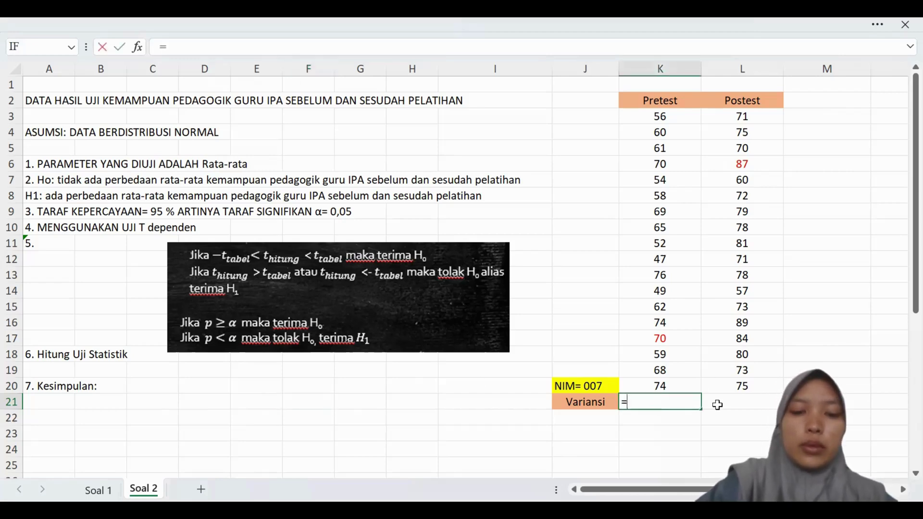
pyautogui.write('var')
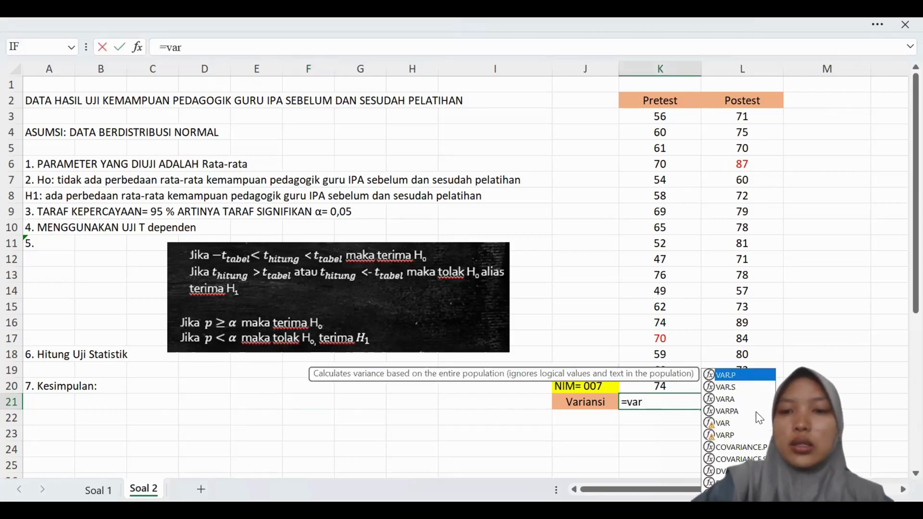
pyautogui.doubleClick(746, 387)
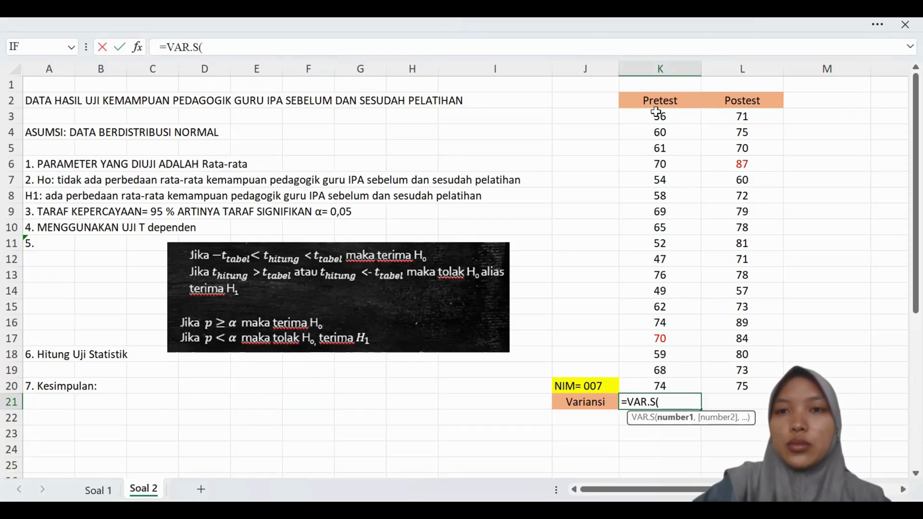
pyautogui.click(657, 121)
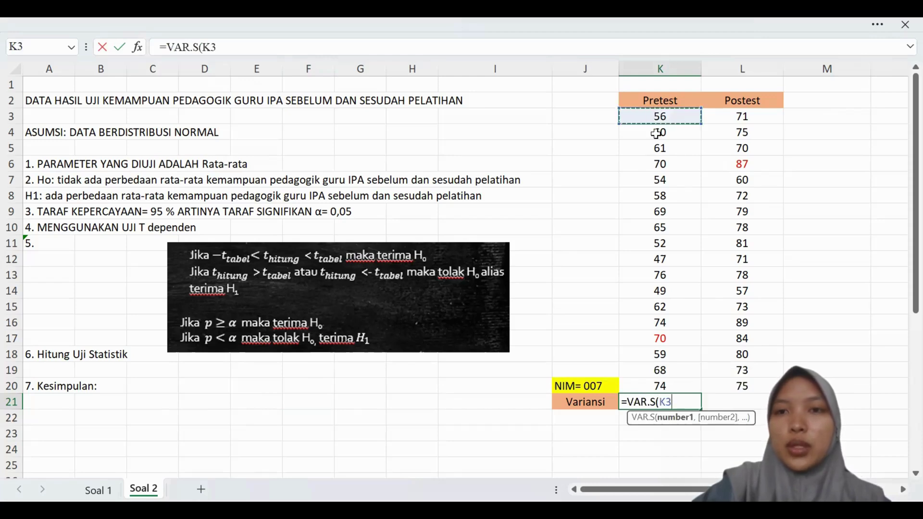
pyautogui.keyDown('shift'); pyautogui.click(660, 386); pyautogui.keyUp('shift')
pyautogui.press('Return')
pyautogui.click(672, 400)
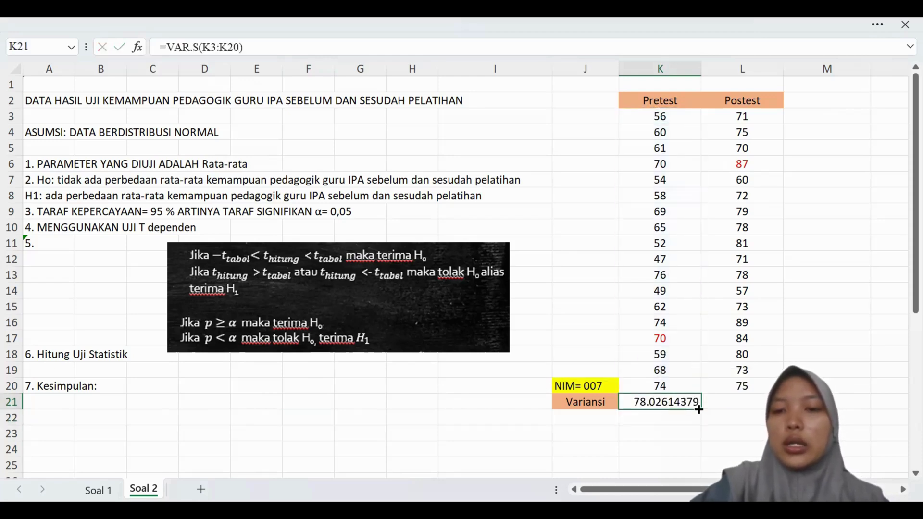
pyautogui.moveTo(739, 408); pyautogui.dragTo(750, 407)
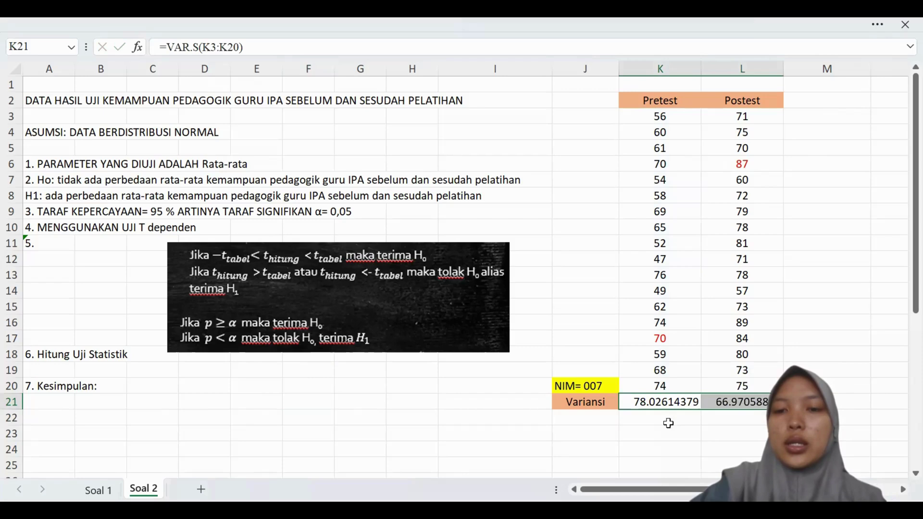
# Label the variances below their values: "variabel 1" in K22 and "variabel 2" in L22.
pyautogui.click(652, 419)
pyautogui.write('vari')
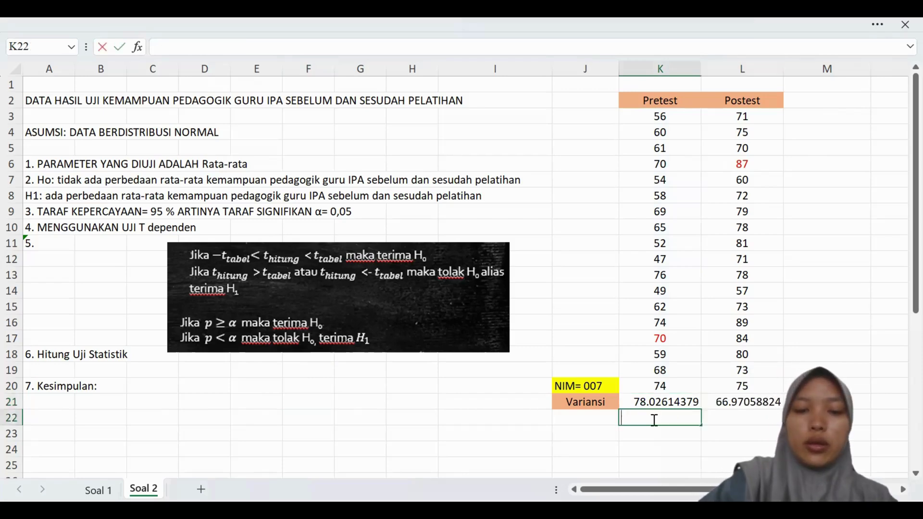
pyautogui.write('abel 1')
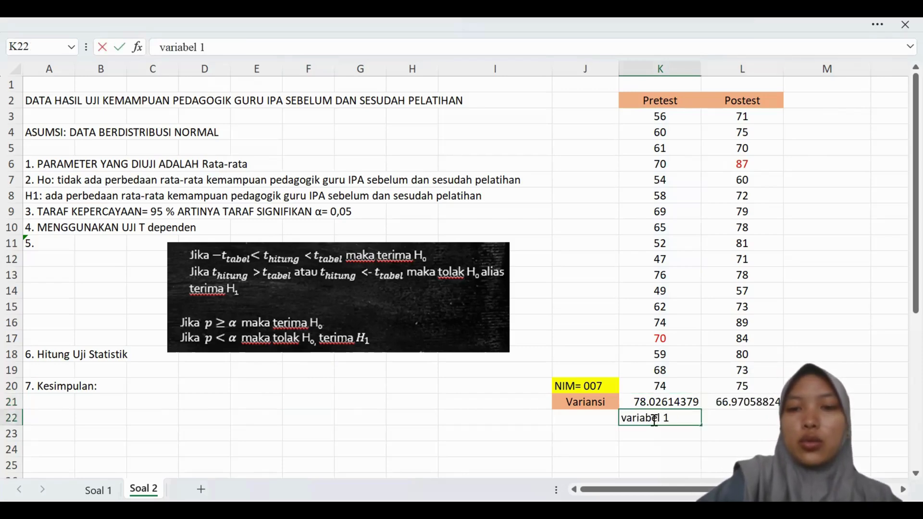
pyautogui.press('Tab')
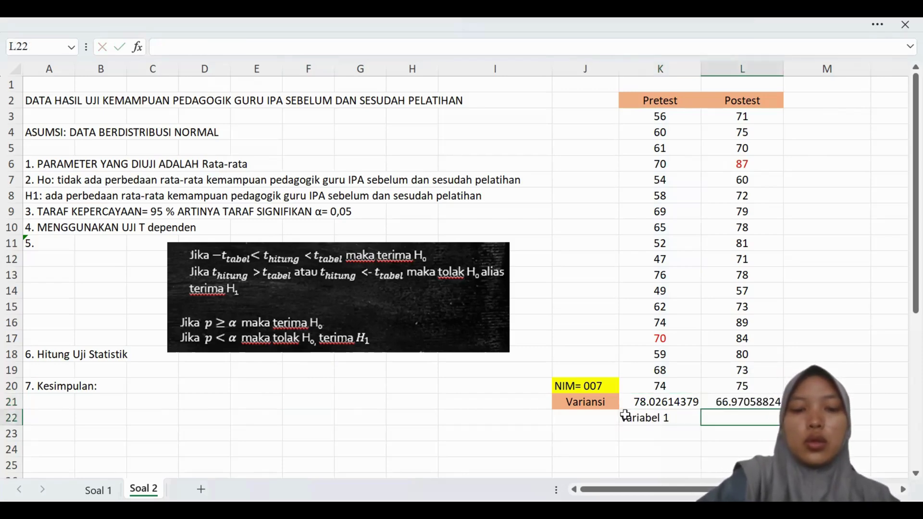
pyautogui.write('variabel 2')
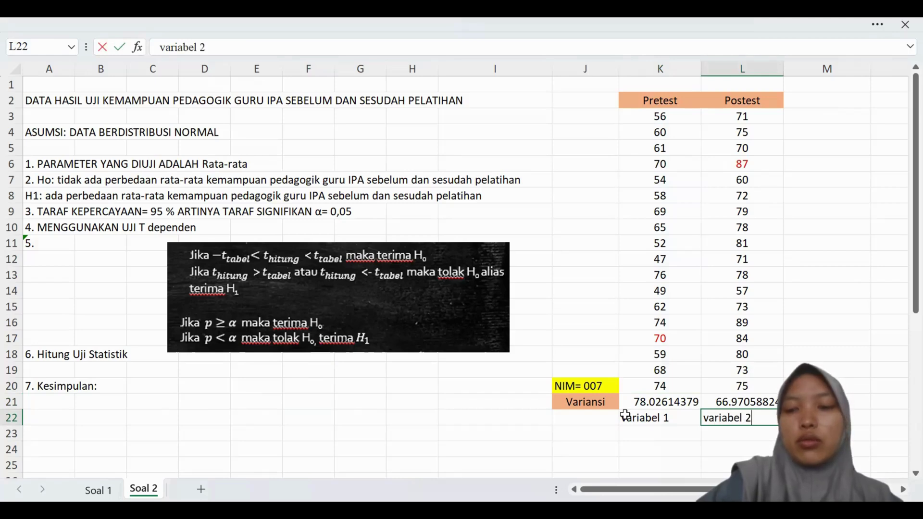
pyautogui.press('Return')
# Set up a paired two-sample t-test for means with K2:K20 as variable 1 and L2:L20 as variable 2.
pyautogui.scroll(-1, 528, 406)
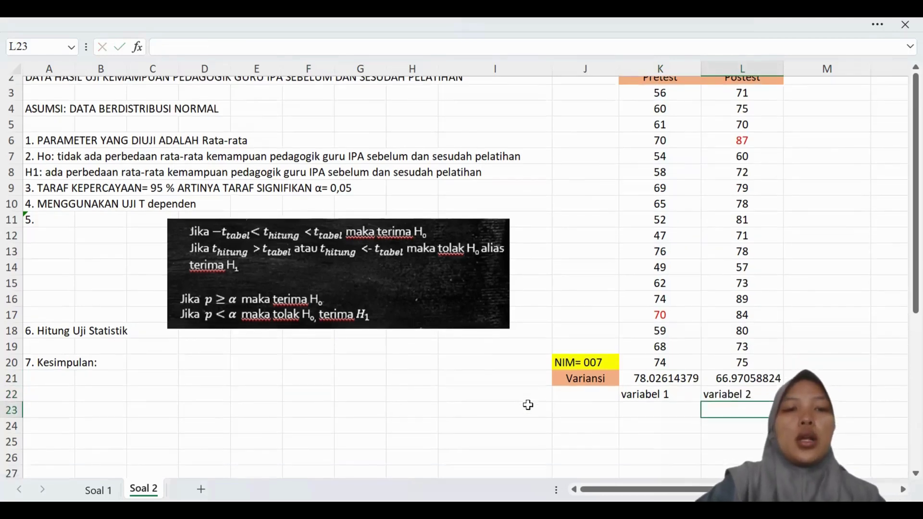
pyautogui.scroll(1, 528, 405)
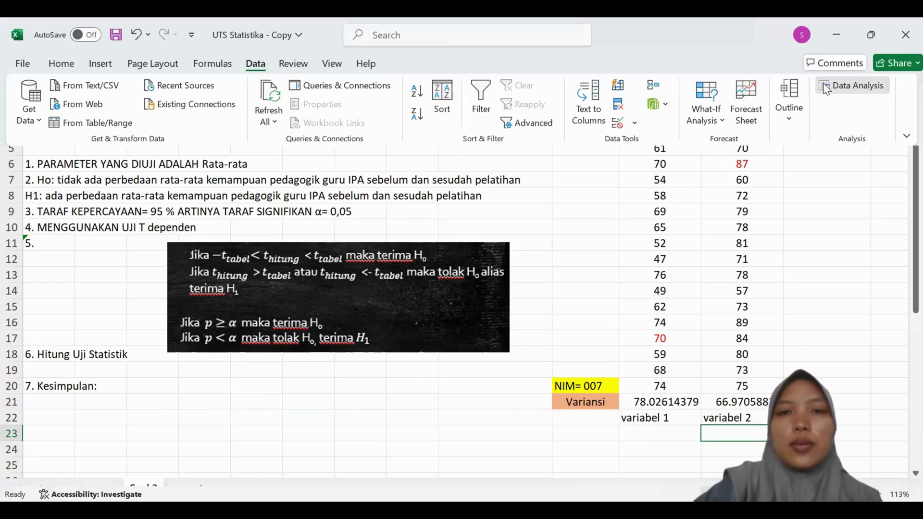
pyautogui.click(824, 85)
pyautogui.click(436, 287)
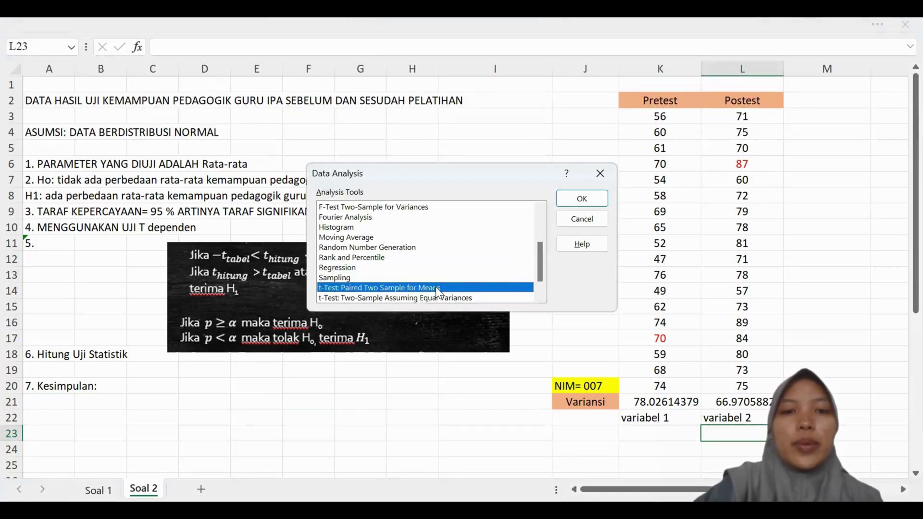
pyautogui.click(595, 197)
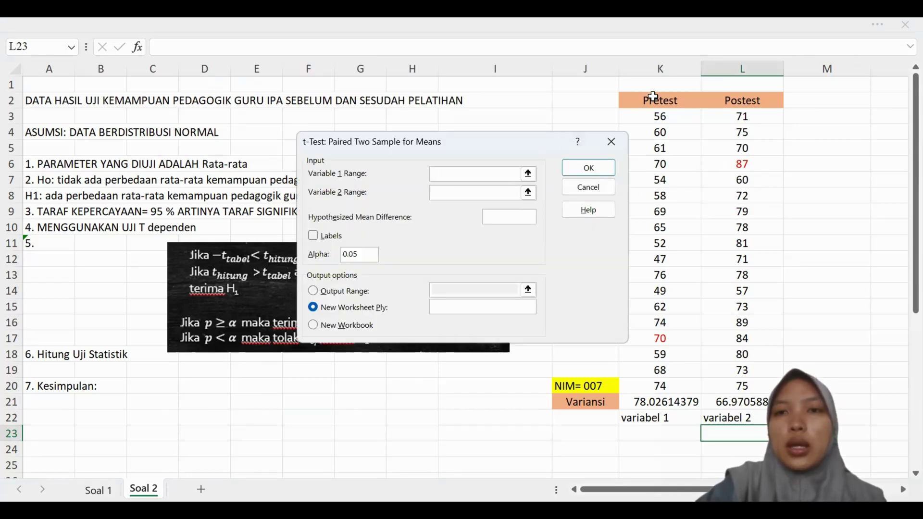
pyautogui.click(655, 99)
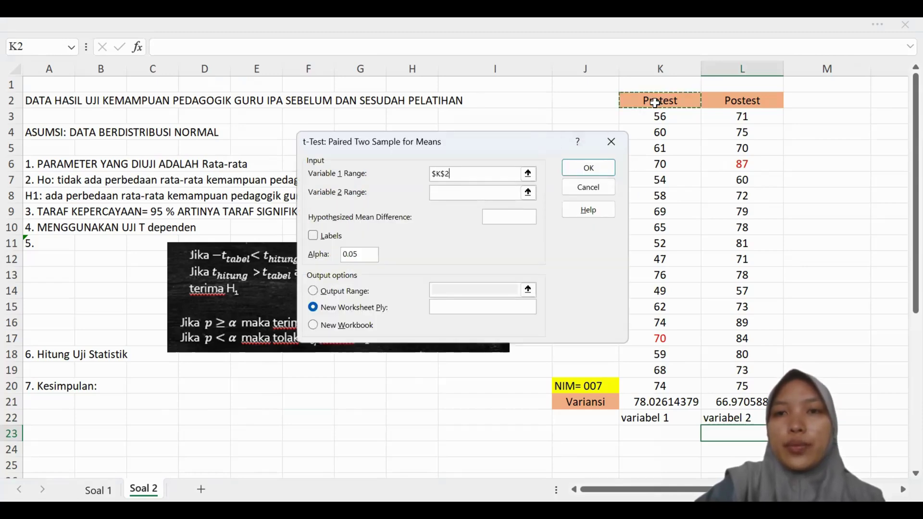
pyautogui.keyDown('shift'); pyautogui.click(683, 376); pyautogui.keyUp('shift')
pyautogui.click(447, 192)
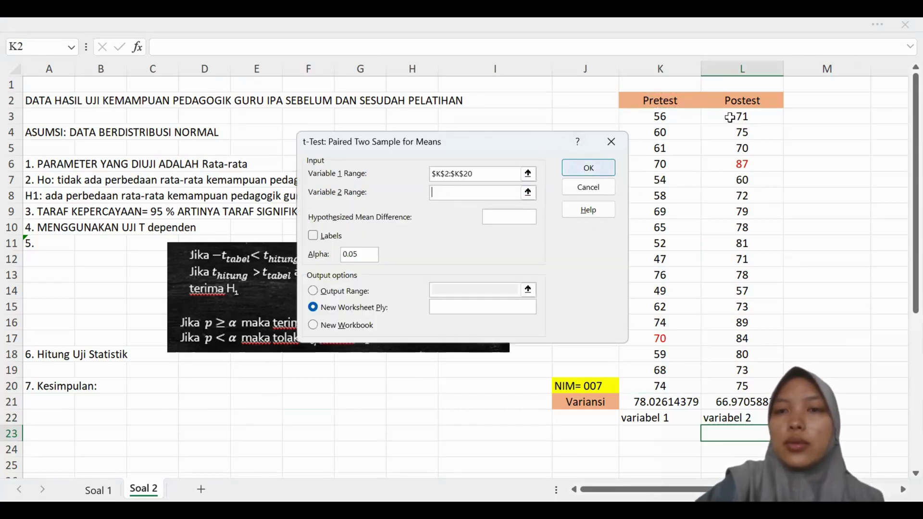
pyautogui.click(746, 105)
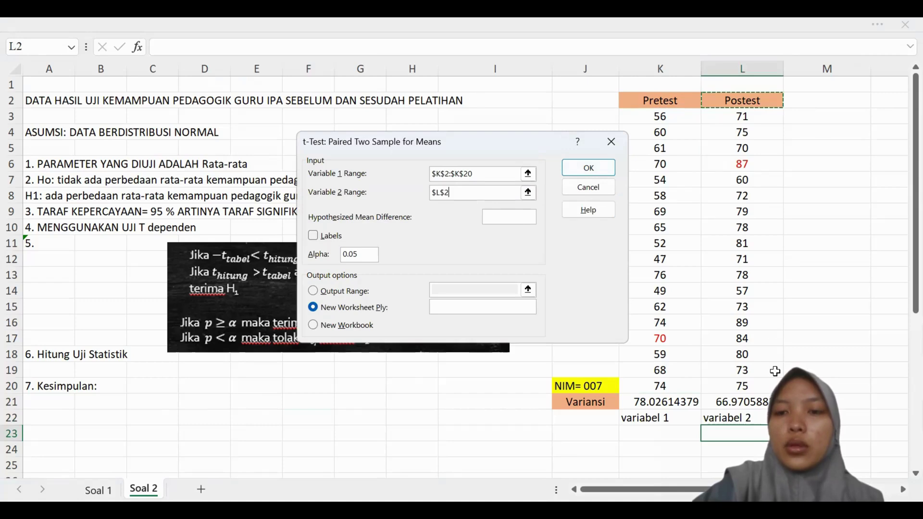
pyautogui.keyDown('shift'); pyautogui.click(742, 386); pyautogui.keyUp('shift')
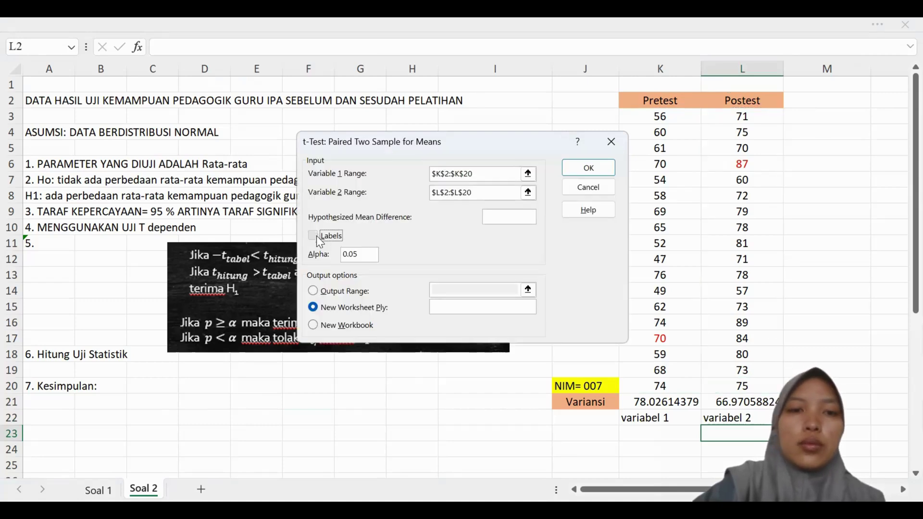
# Include the labels in the paired t-test, set its output range to J24, and run it.
pyautogui.click(447, 290)
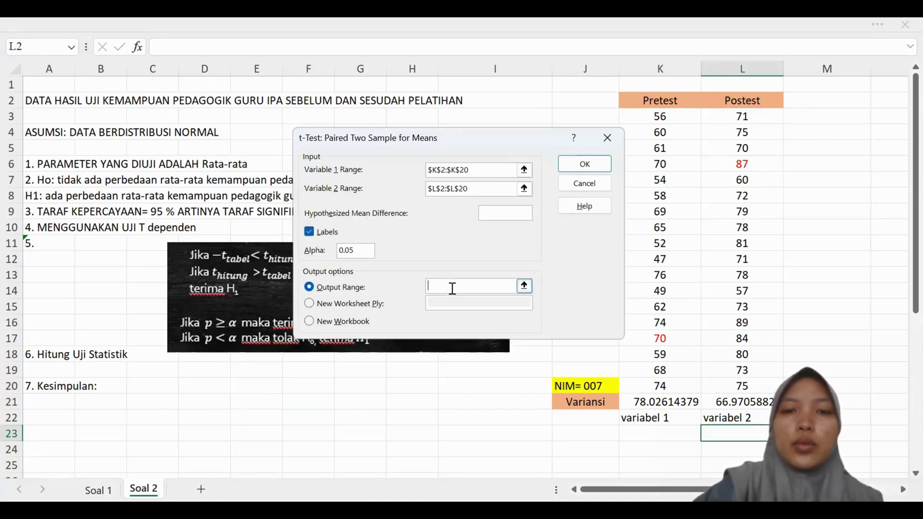
pyautogui.scroll(-2, 540, 390)
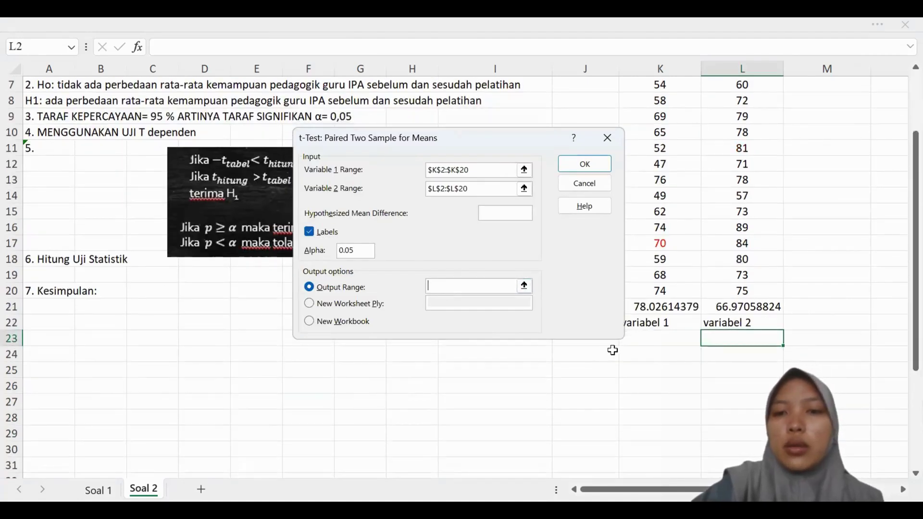
pyautogui.click(612, 354)
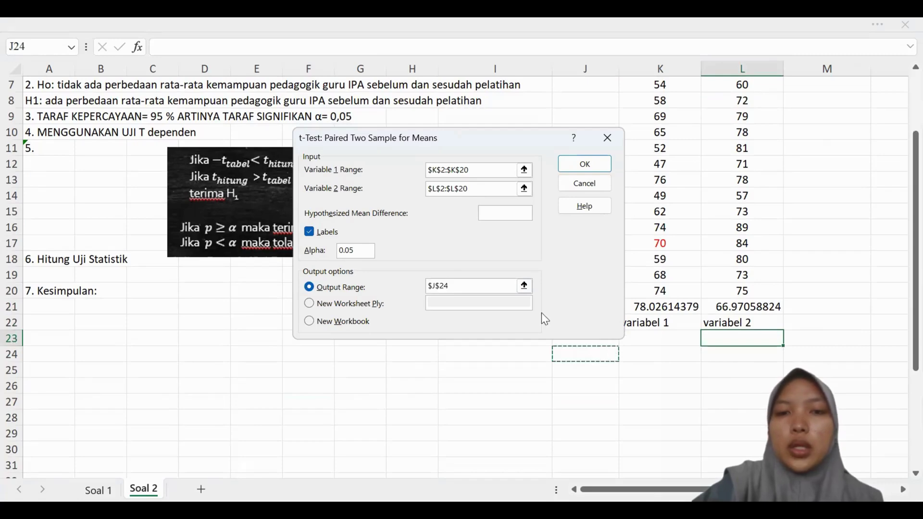
pyautogui.click(586, 166)
pyautogui.scroll(-3, 659, 361)
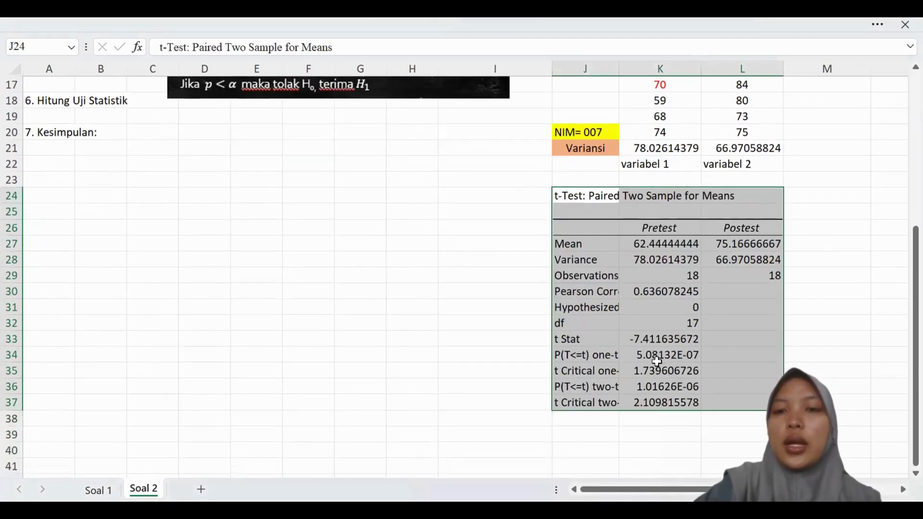
# Label the t-test results in column M: "t" in M33, "p" in M36 and "t tabel" in M37.
pyautogui.click(792, 356)
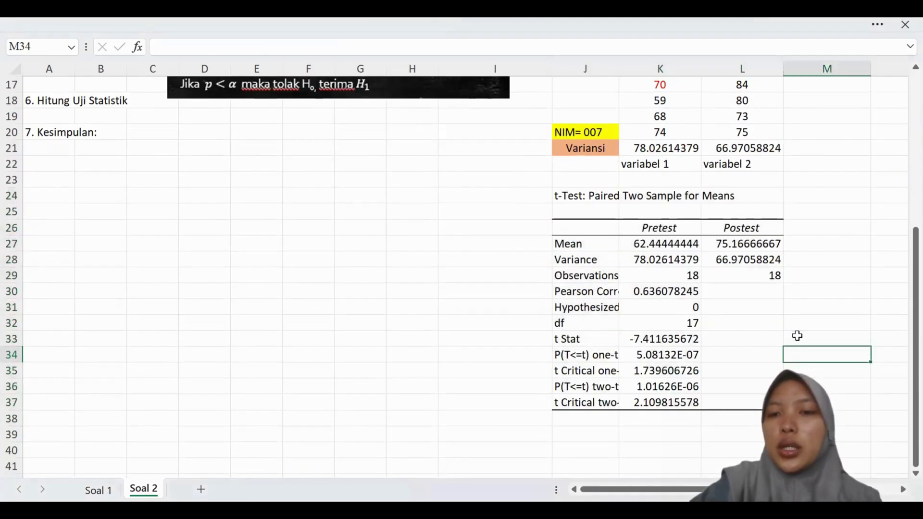
pyautogui.click(798, 338)
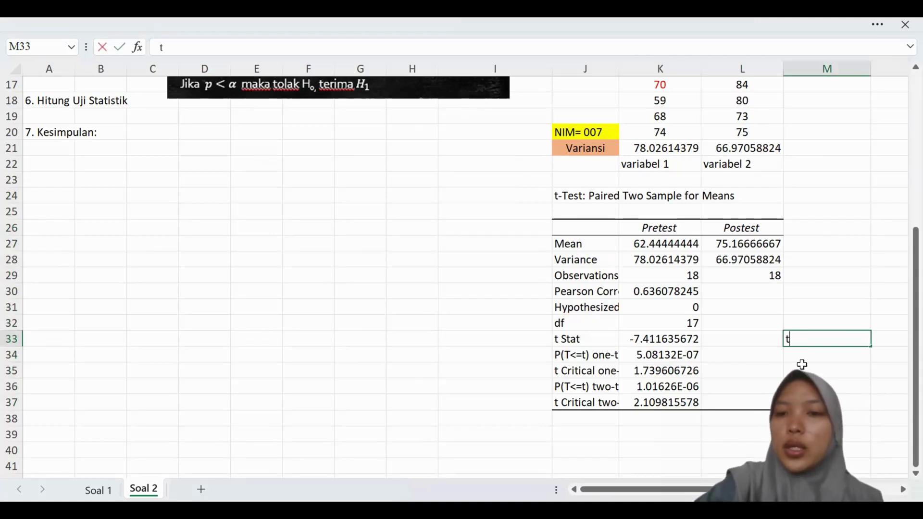
pyautogui.click(826, 386)
pyautogui.press('Return')
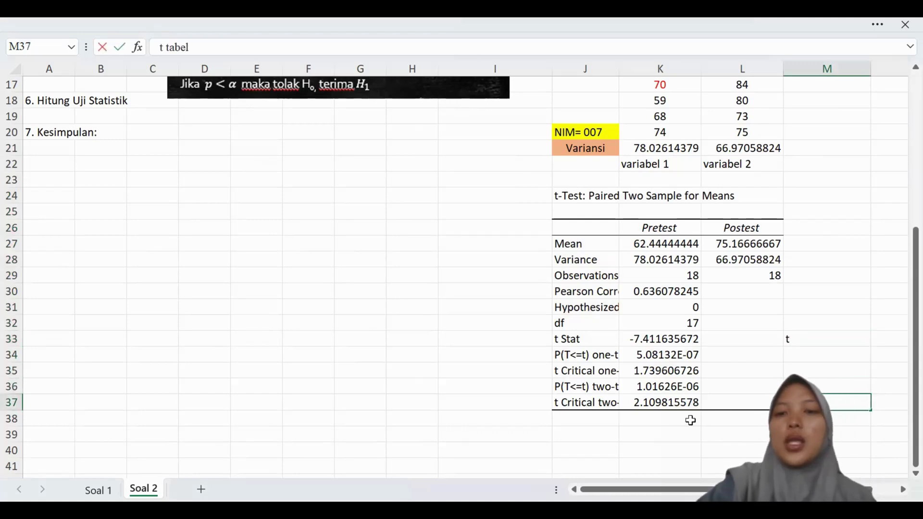
pyautogui.click(582, 418)
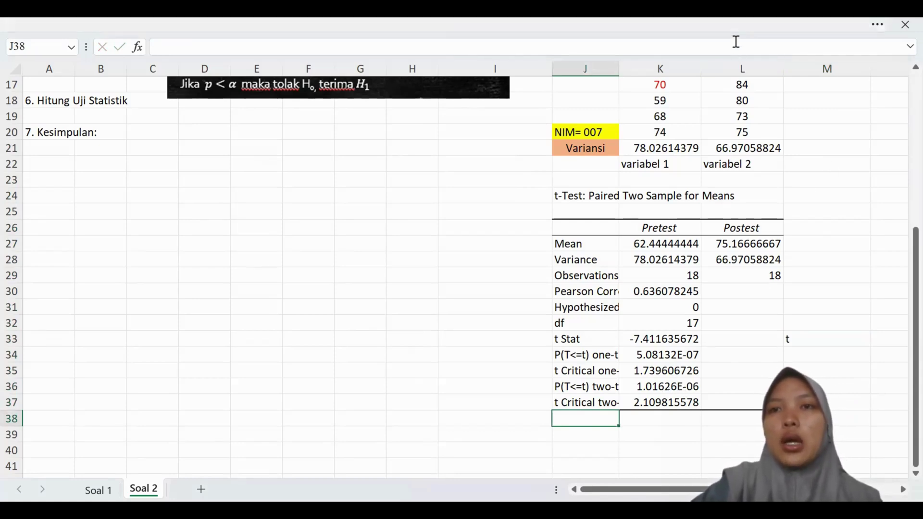
# Format the two-tail p-value in K36 as a Number with 6 decimal places.
pyautogui.click(731, 24)
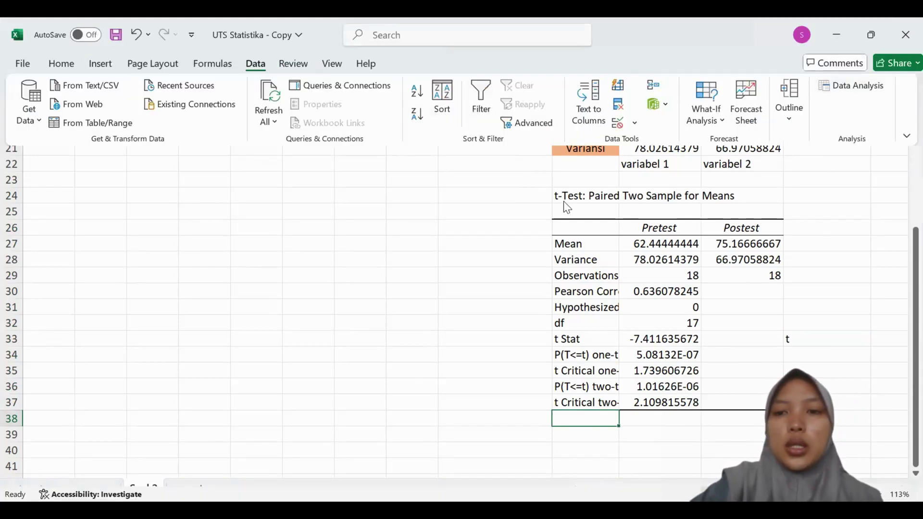
pyautogui.click(669, 387)
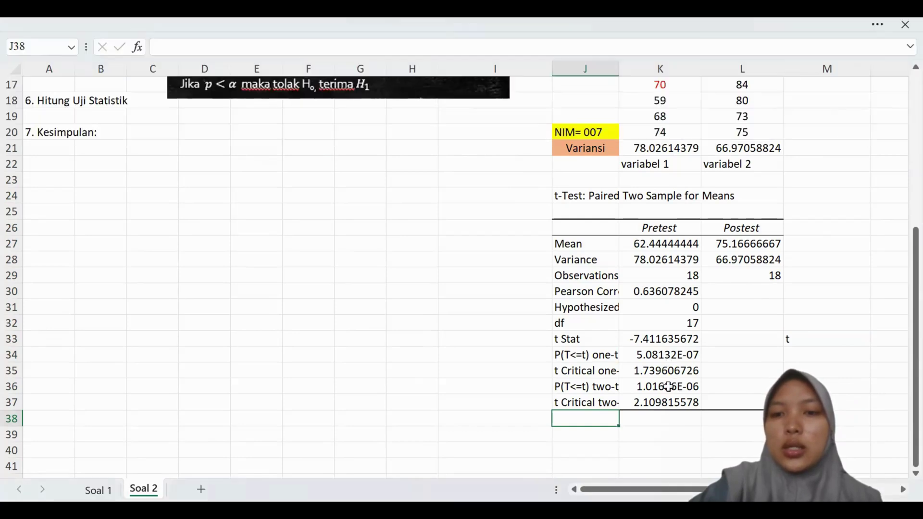
pyautogui.click(831, 26)
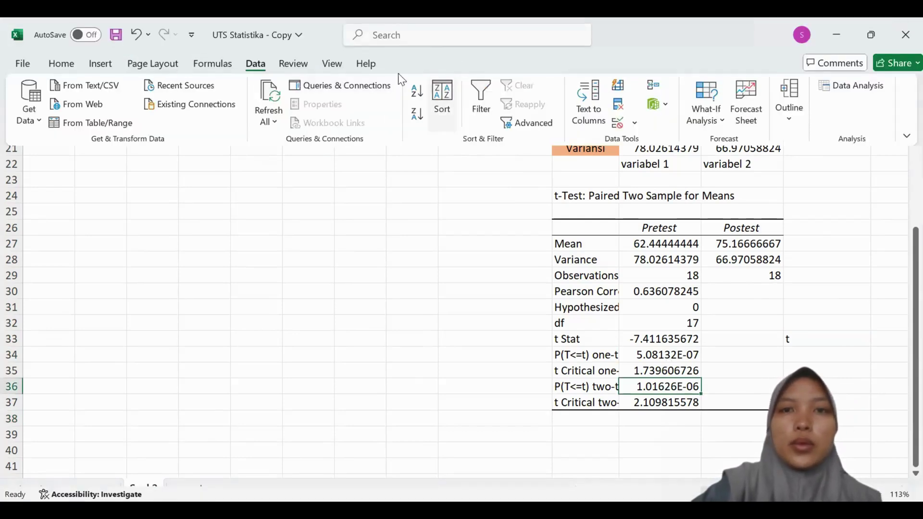
pyautogui.click(62, 64)
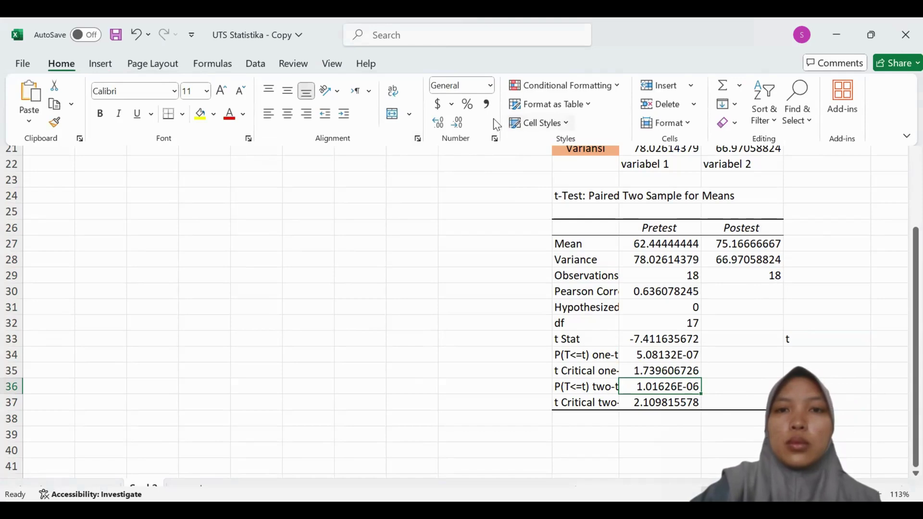
pyautogui.click(495, 140)
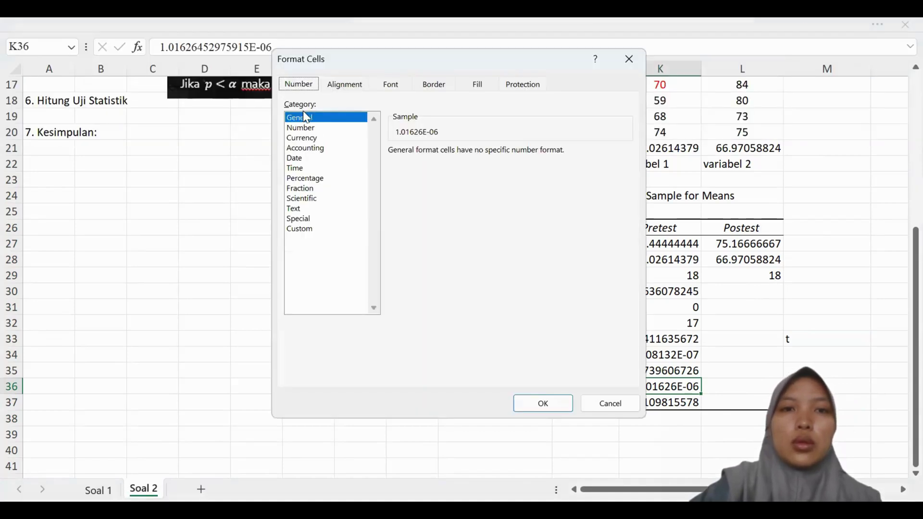
pyautogui.click(313, 128)
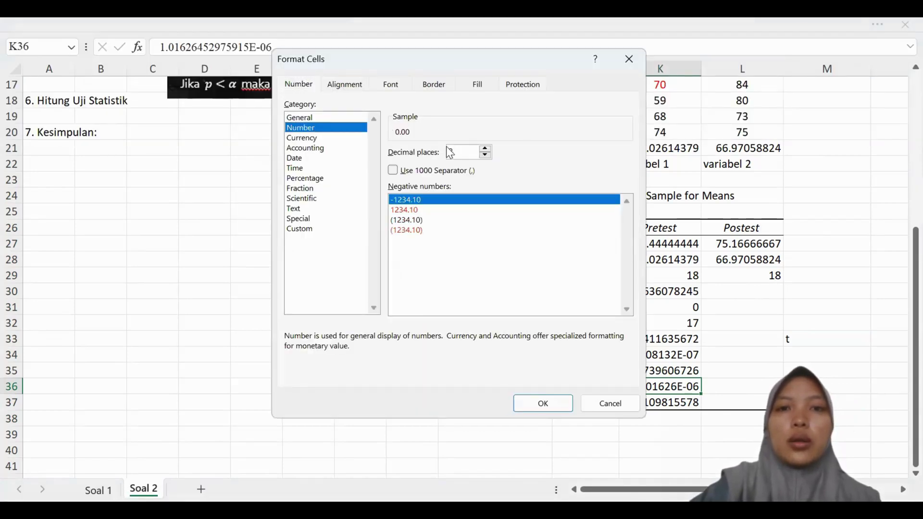
pyautogui.click(485, 149)
pyautogui.click(485, 149)
pyautogui.click(485, 149)
pyautogui.click(485, 149)
pyautogui.click(485, 149)
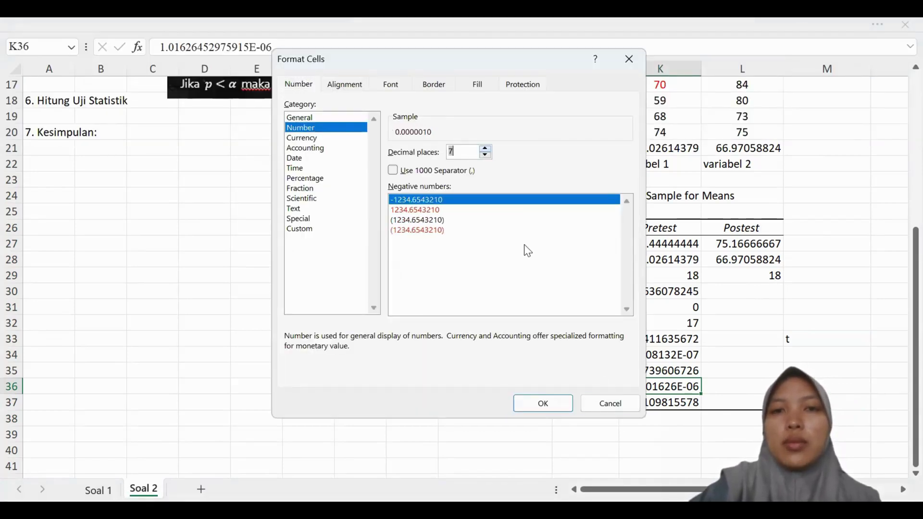
pyautogui.click(486, 154)
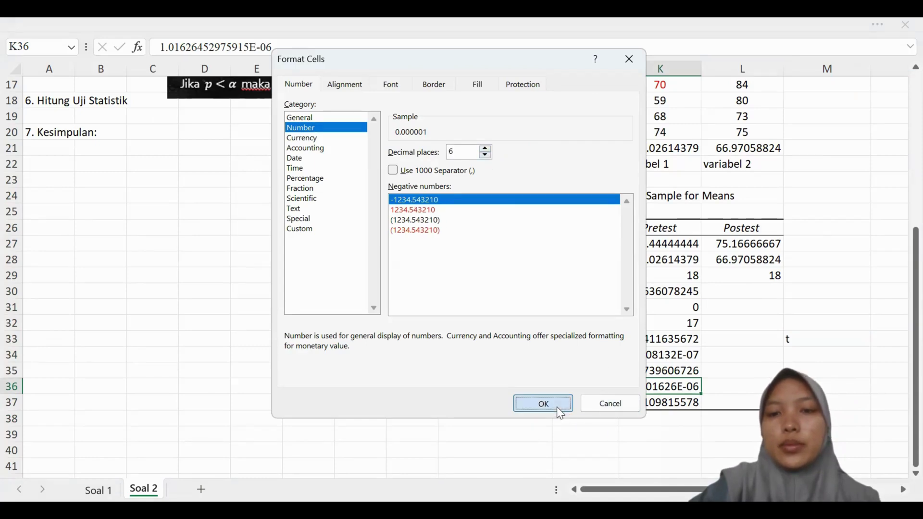
pyautogui.click(543, 404)
# Enter the p-value conclusion in J38: "karena p < 0,05, maka Ho ditolak, sehingga H1 diterima".
pyautogui.scroll(-1, 694, 425)
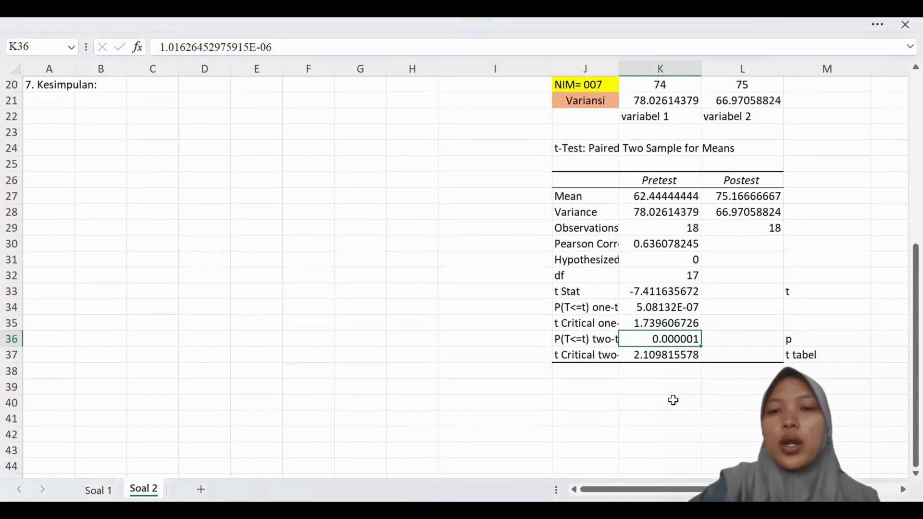
pyautogui.click(569, 371)
pyautogui.write('ka')
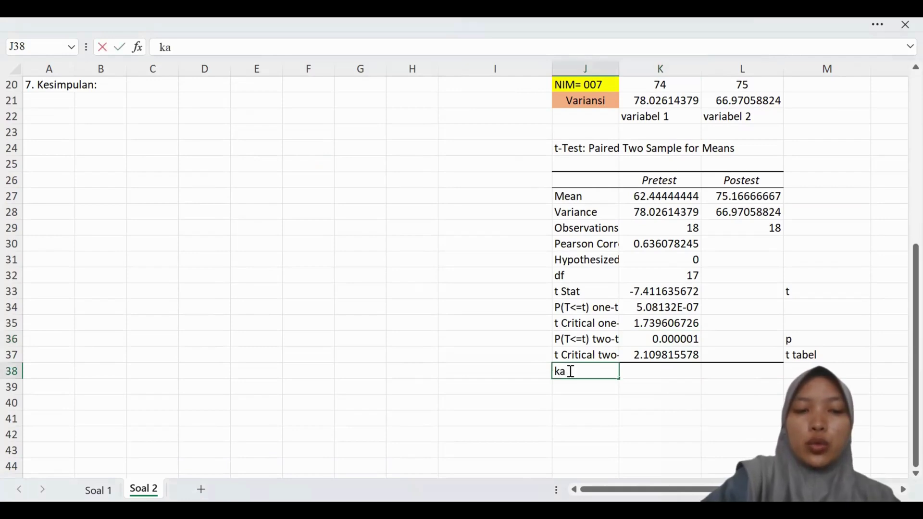
pyautogui.write('rena p')
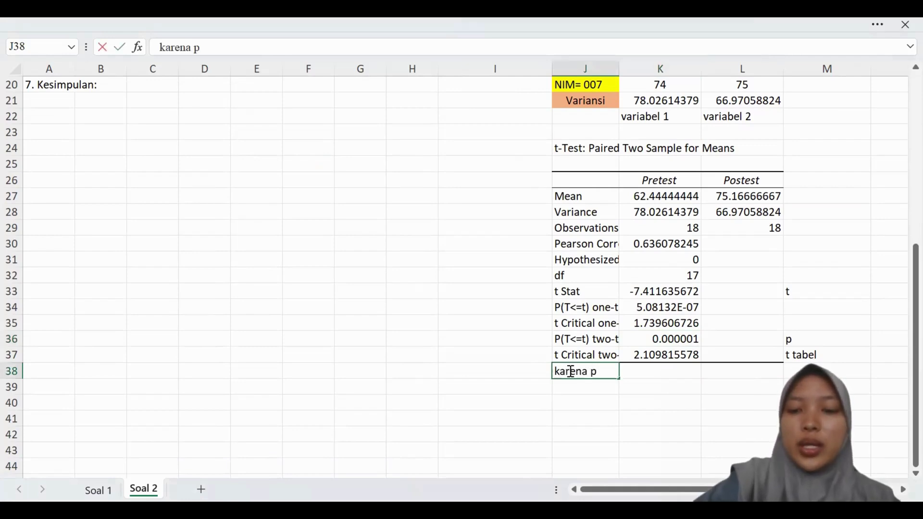
pyautogui.write(' < 0')
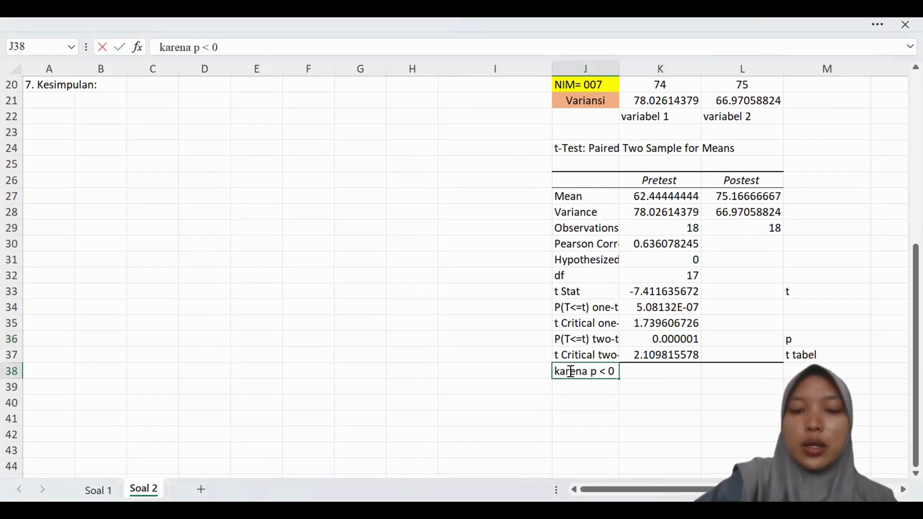
pyautogui.write(',05, mak')
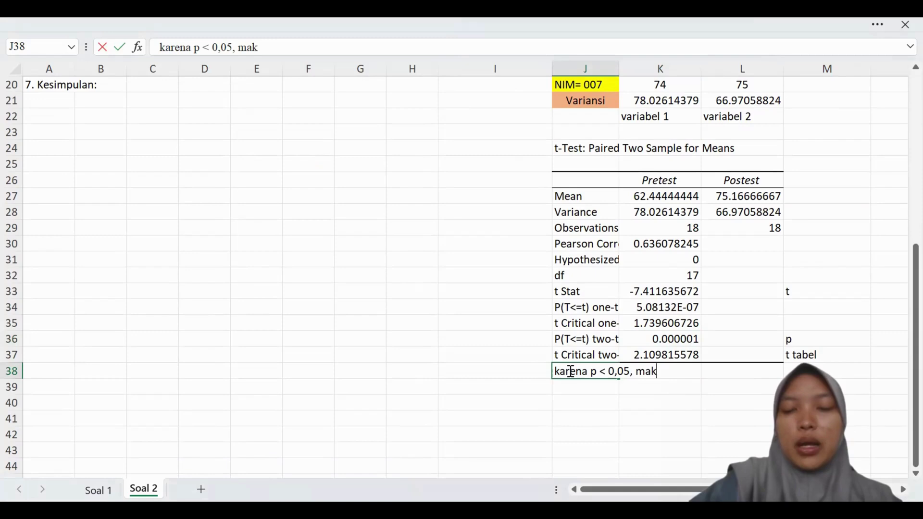
pyautogui.write('a Ho d')
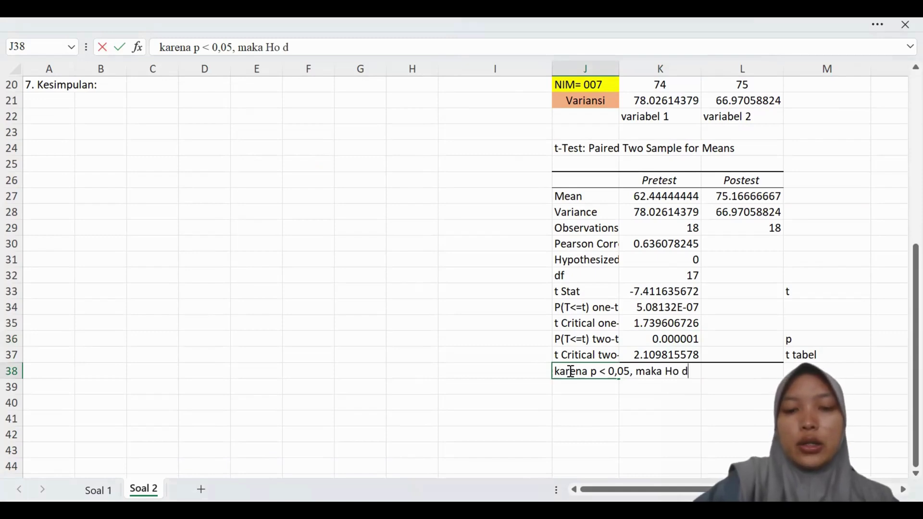
pyautogui.write('itolak,')
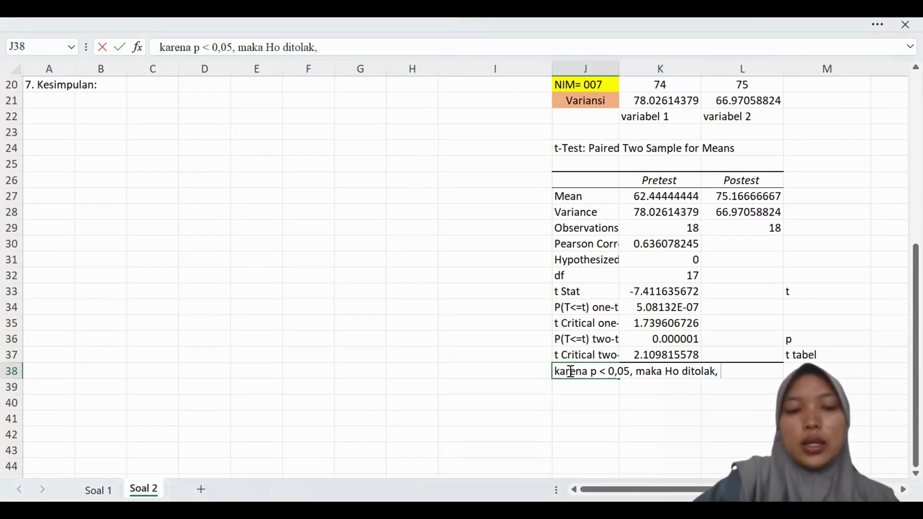
pyautogui.write(' sehi')
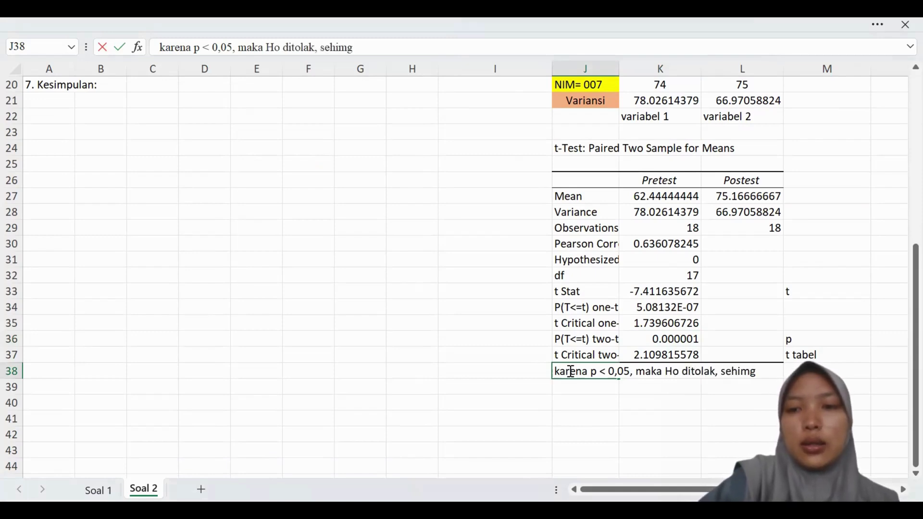
pyautogui.write('mg')
pyautogui.press('BackSpace')
pyautogui.press('BackSpace')
pyautogui.write('ngga H1 diterima')
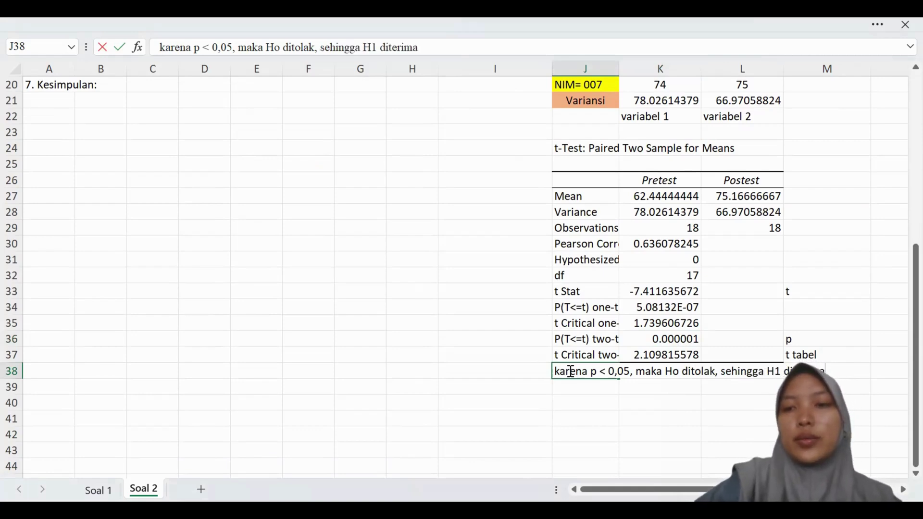
pyautogui.press('Return')
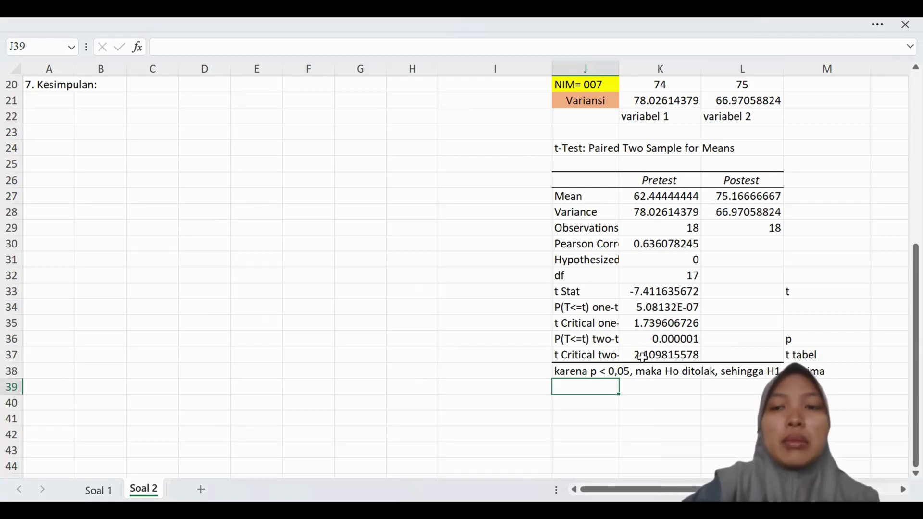
# Enter the t-value conclusion in J39: "karena t hitung < -t tabel ,maka Ho ditolak sehingga H1 diterima.".
pyautogui.write('k')
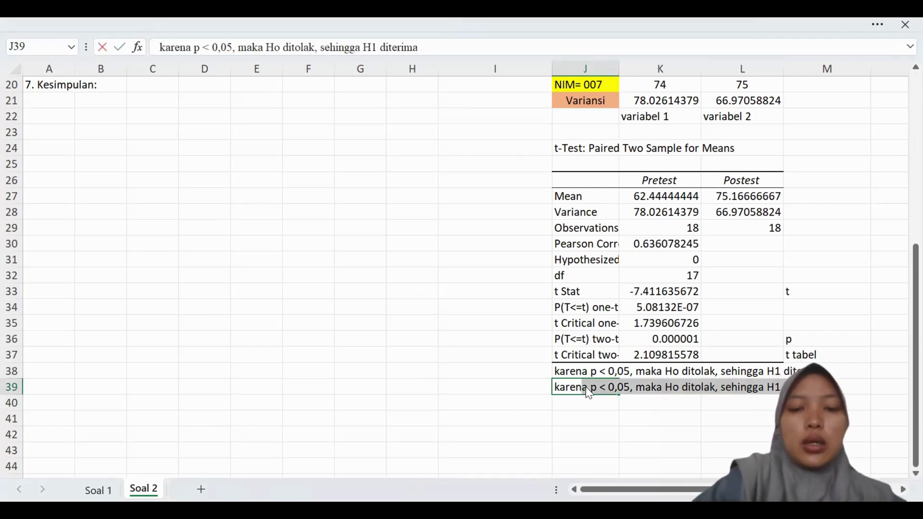
pyautogui.write('arena t hitung')
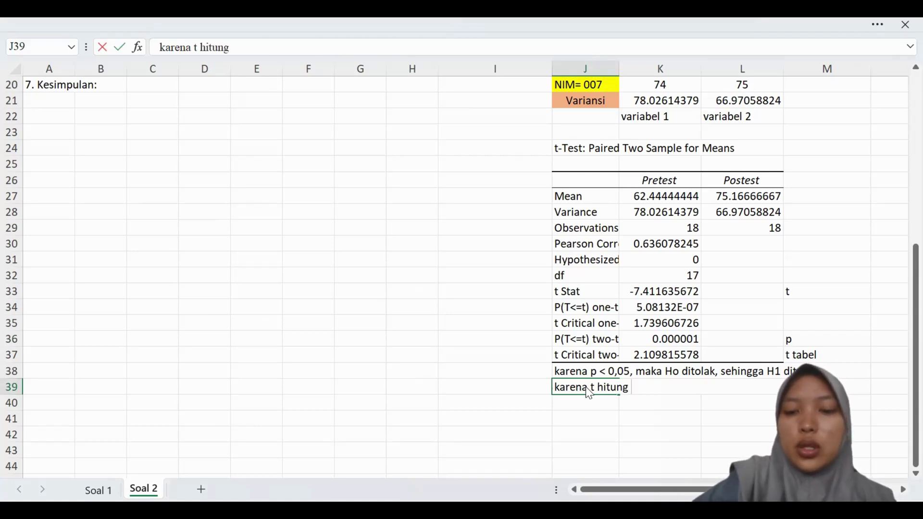
pyautogui.write(' < -t')
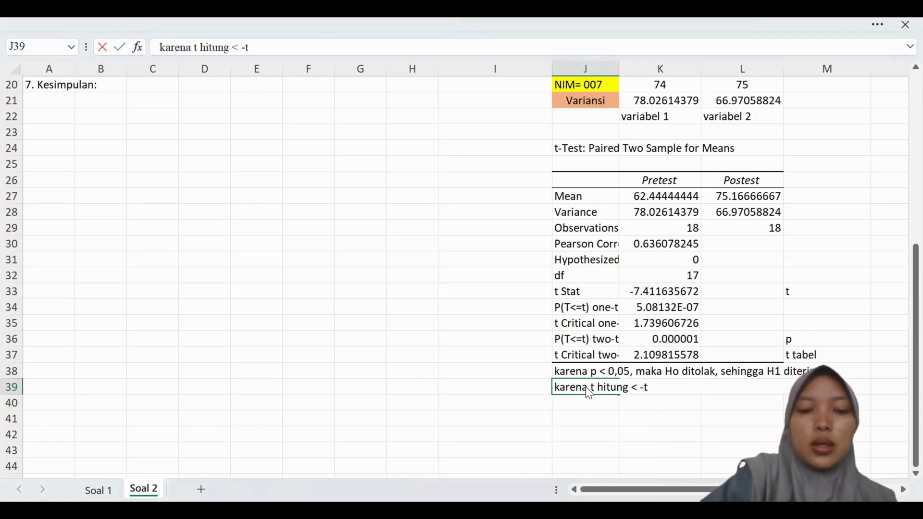
pyautogui.write(' tabel ,')
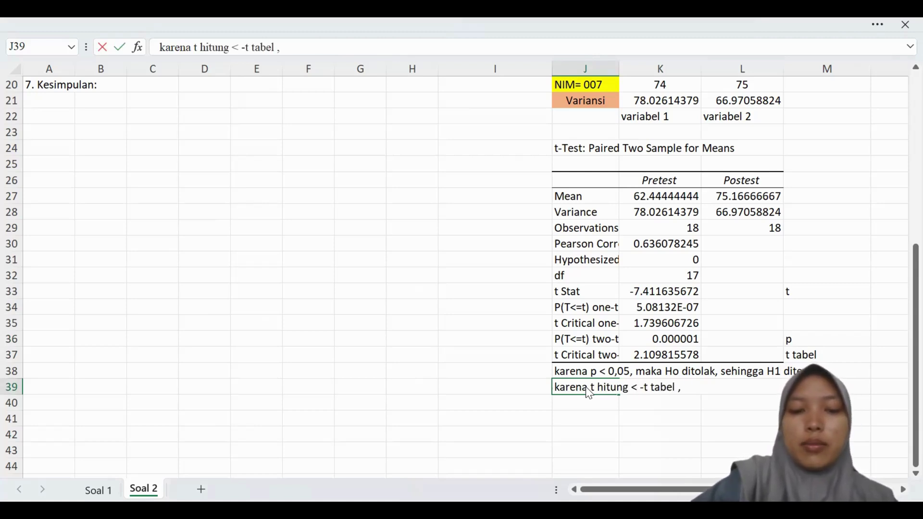
pyautogui.write('maka H')
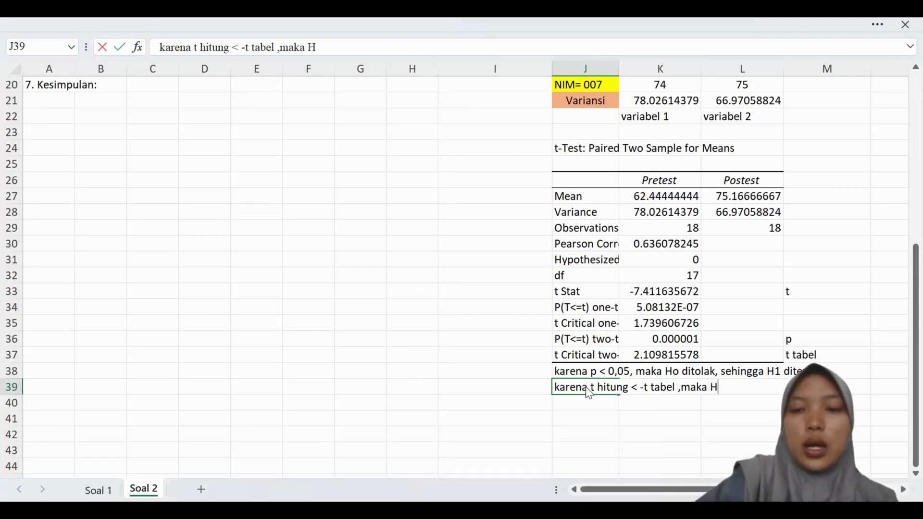
pyautogui.write('o ditolak')
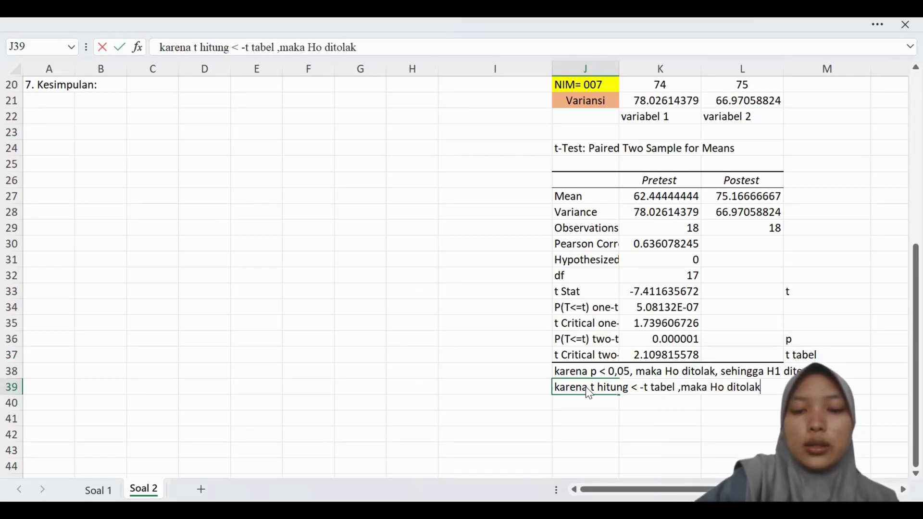
pyautogui.write(' sehingg')
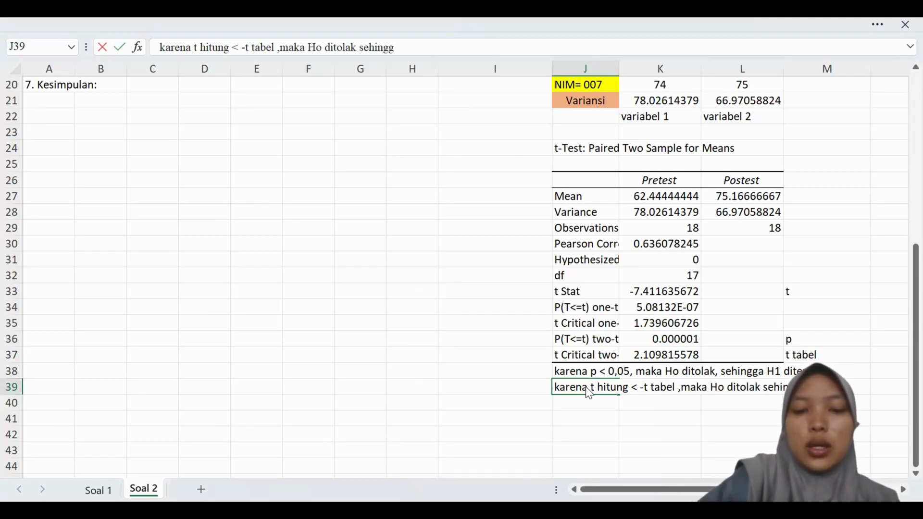
pyautogui.write('a H1 diterima.')
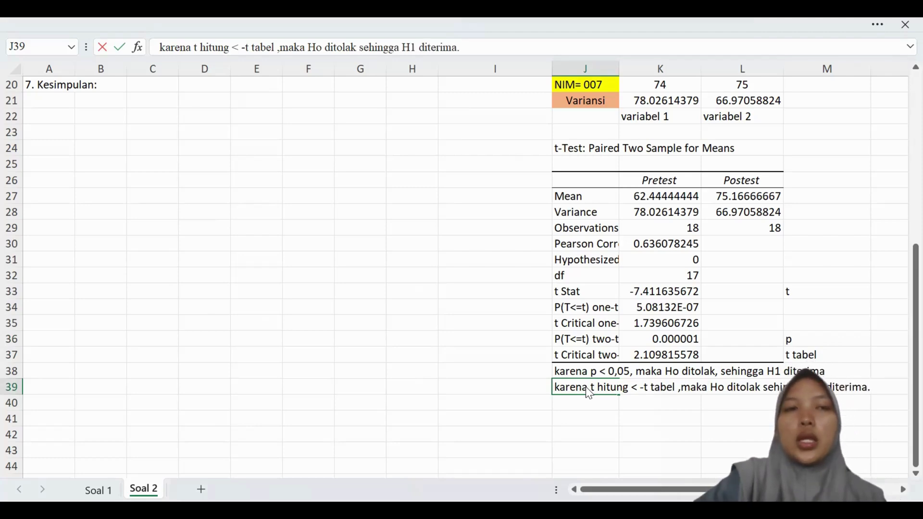
# Copy the H1 statement in A8 without its "H1:" prefix and append it to "7. Kesimpulan:" in A20.
pyautogui.scroll(6, 457, 364)
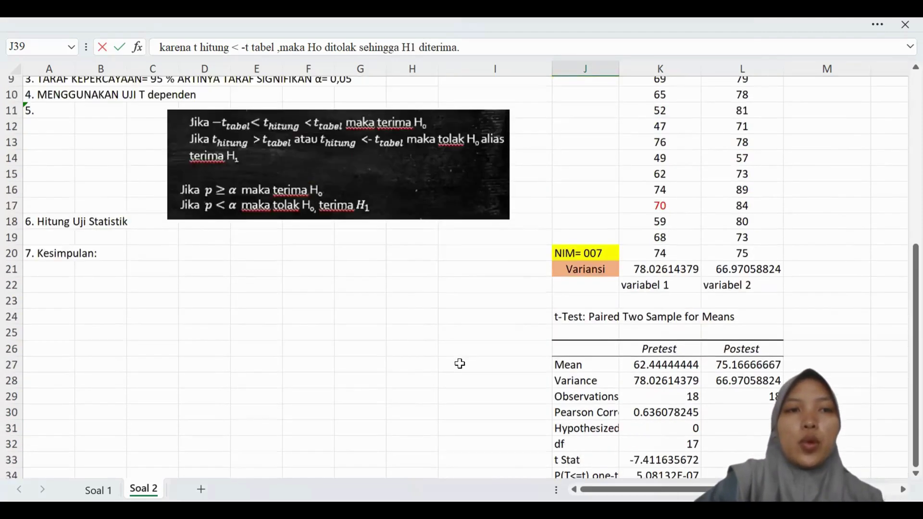
pyautogui.click(44, 196)
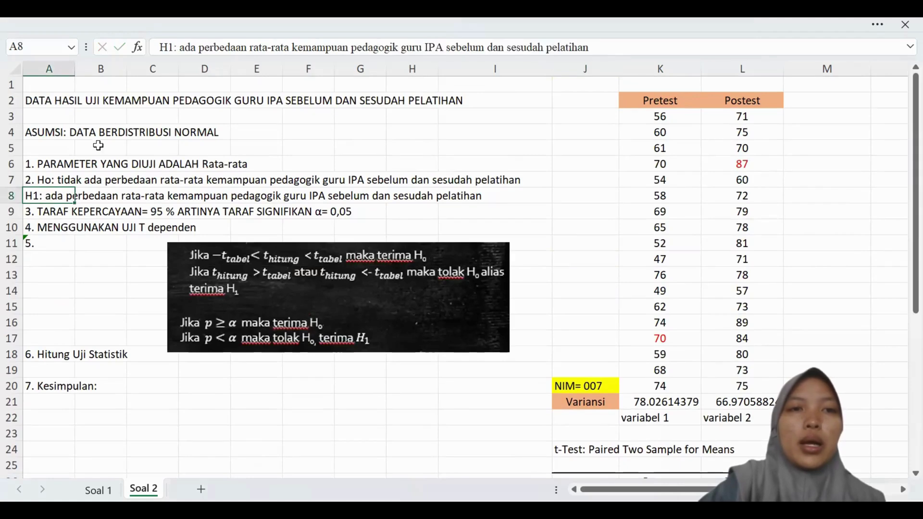
pyautogui.moveTo(183, 46); pyautogui.dragTo(461, 47)
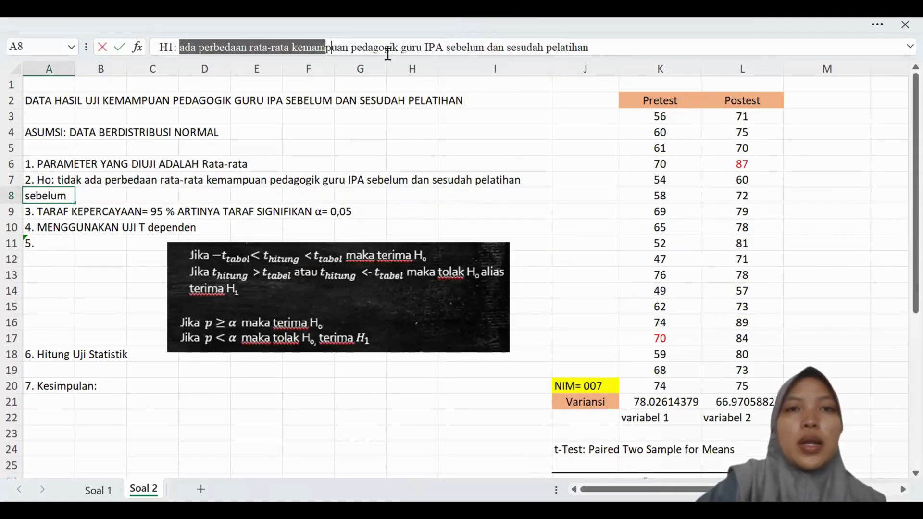
pyautogui.moveTo(185, 44); pyautogui.dragTo(639, 64)
pyautogui.hotkey('ctrl', 'c')
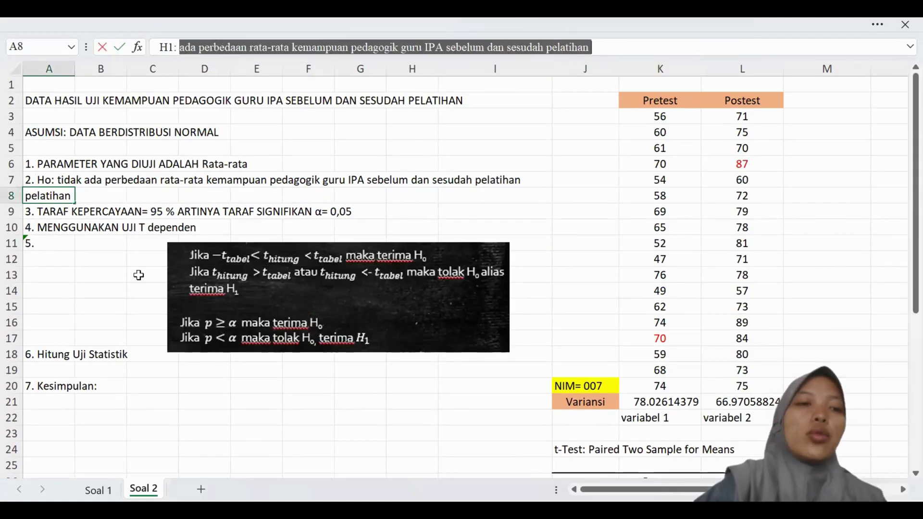
pyautogui.click(47, 390)
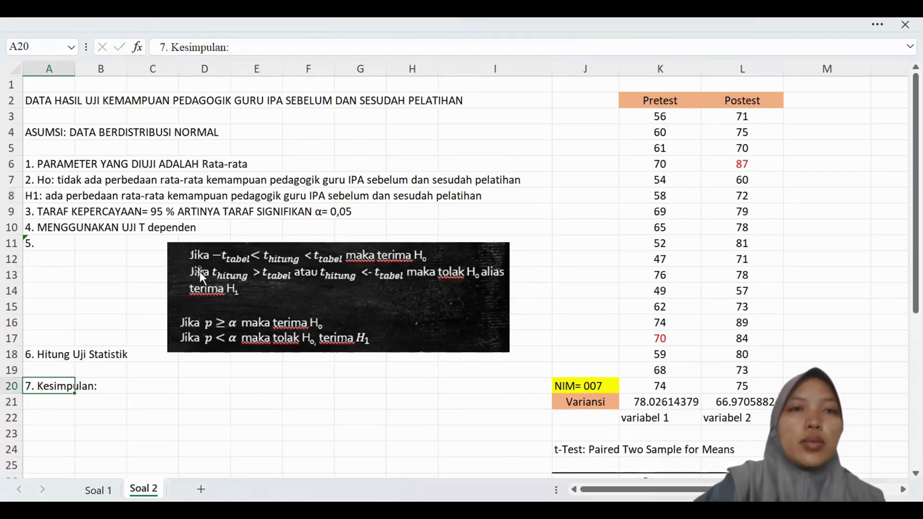
pyautogui.click(258, 49)
pyautogui.hotkey('ctrl', 'v')
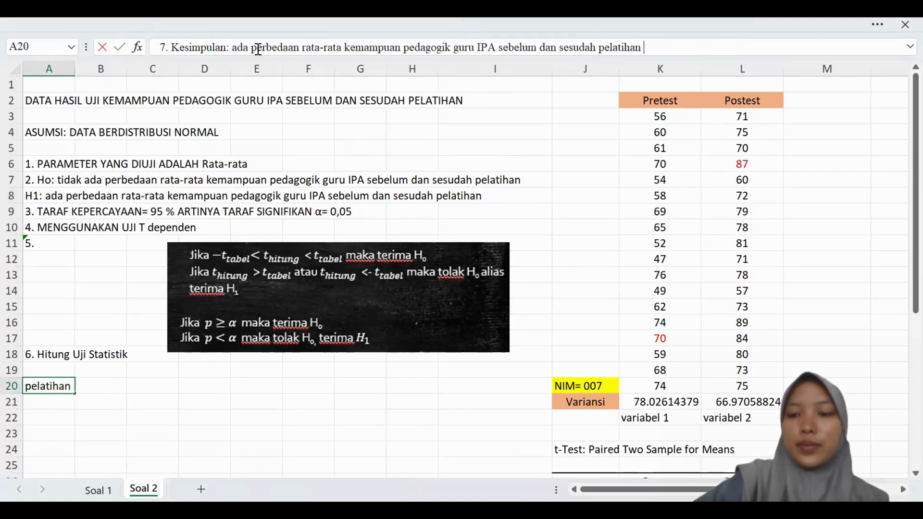
pyautogui.press('Return')
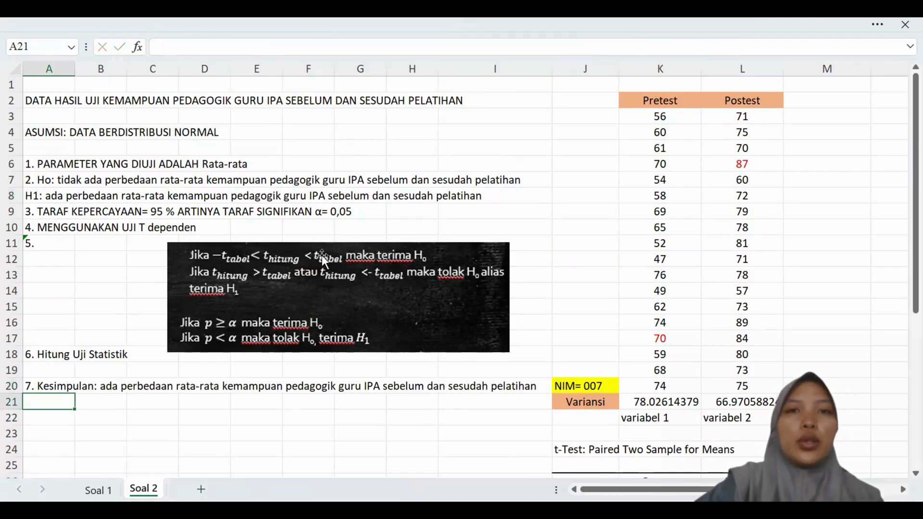
pyautogui.scroll(1, 321, 255)
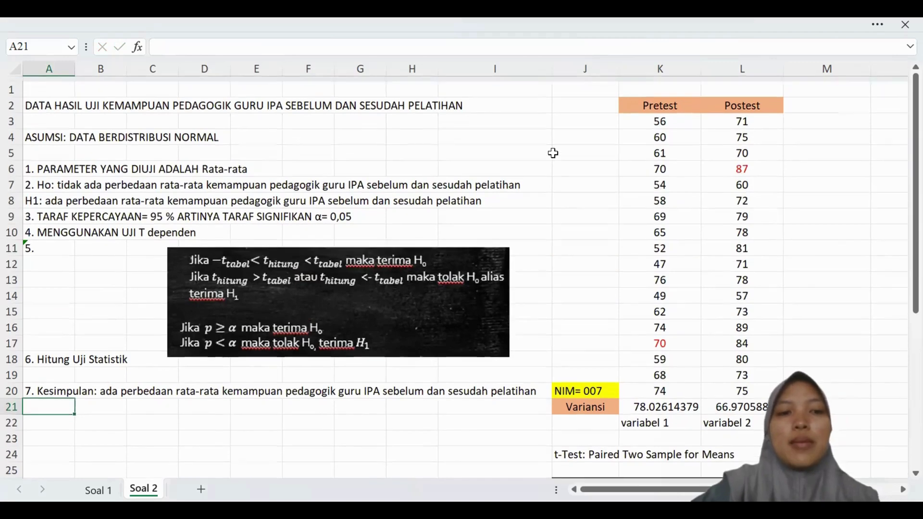
pyautogui.scroll(1, 553, 153)
pyautogui.scroll(-2, 553, 153)
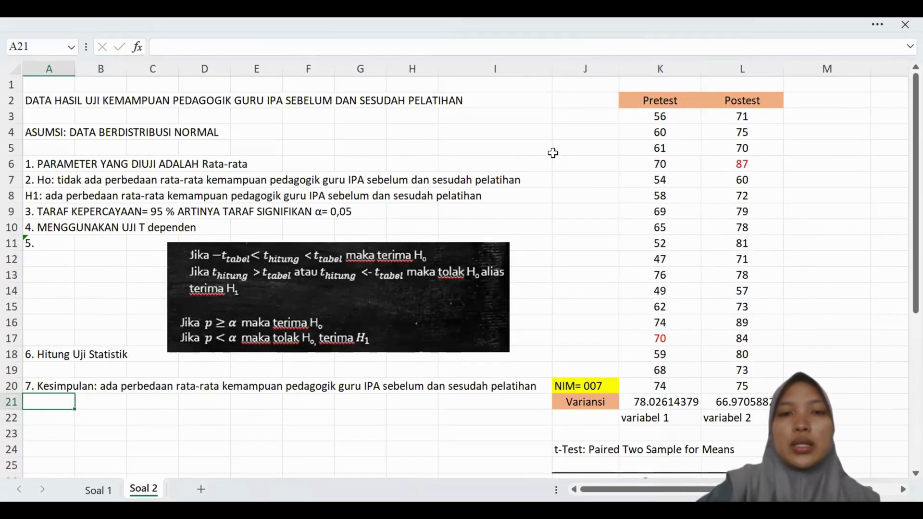